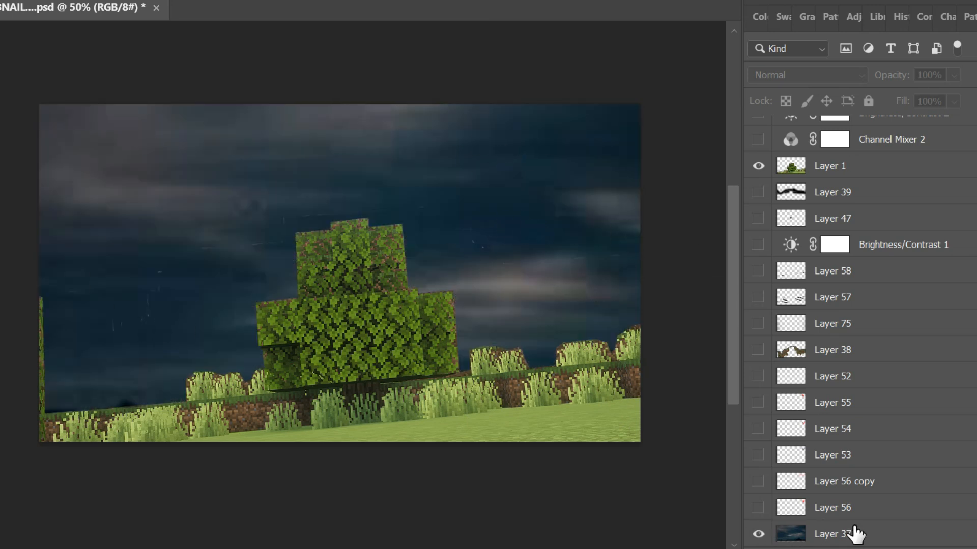
# Step: Make the dirt hills on Layer 38 visible, toggling the layer to compare the scene with and without them
pyautogui.click(758, 350)
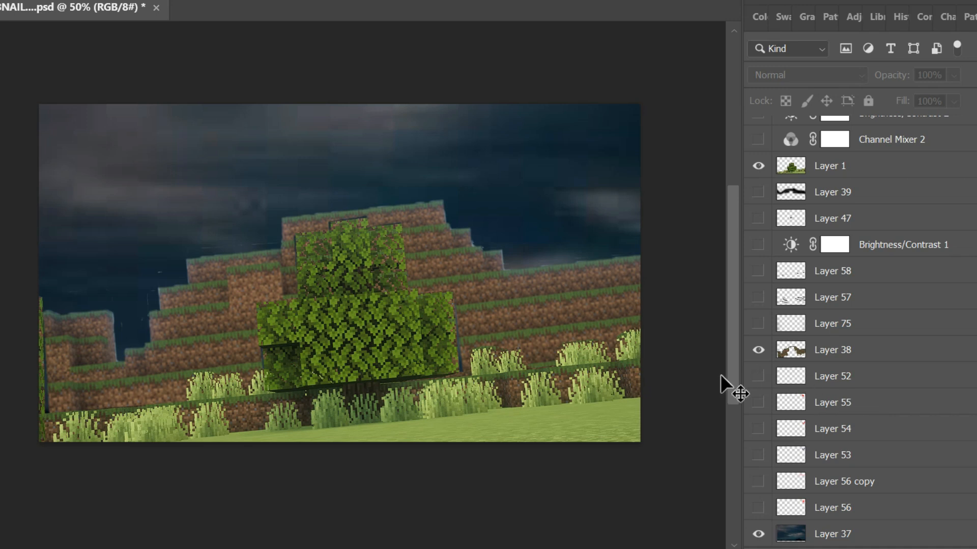
pyautogui.click(759, 350)
pyautogui.click(759, 349)
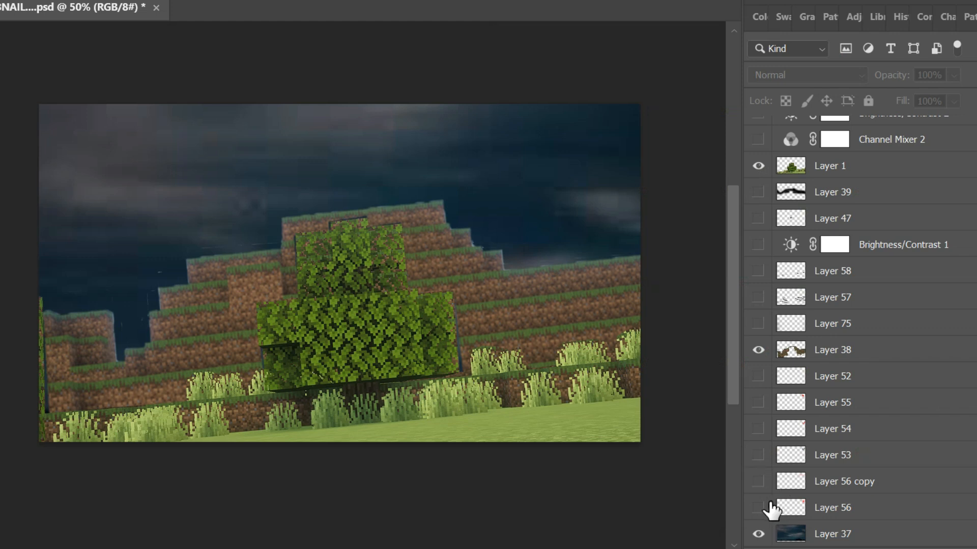
# Step: Show the red moon and its glow on Layers 56, 56 copy, 53, 54, 55 and 52, along with Layer 75
pyautogui.click(758, 508)
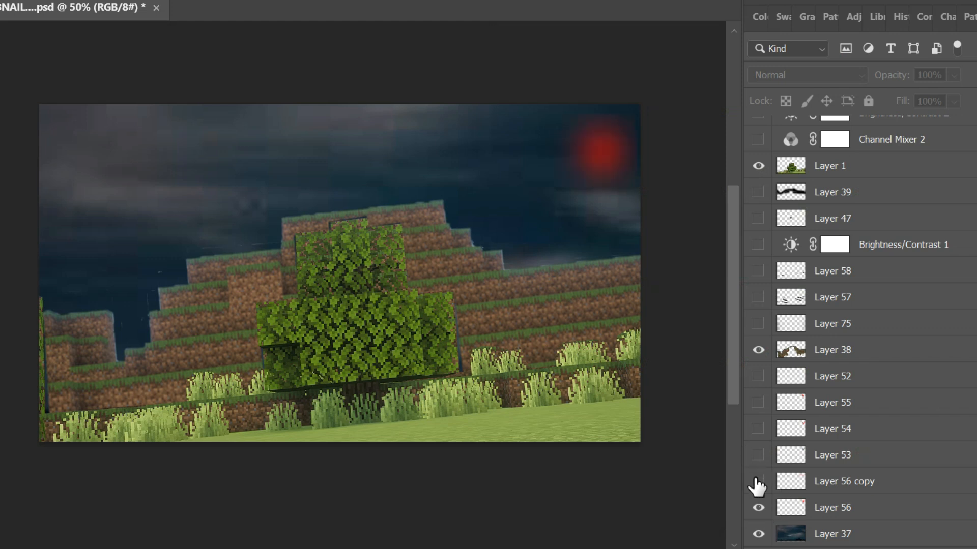
pyautogui.click(758, 482)
pyautogui.click(758, 455)
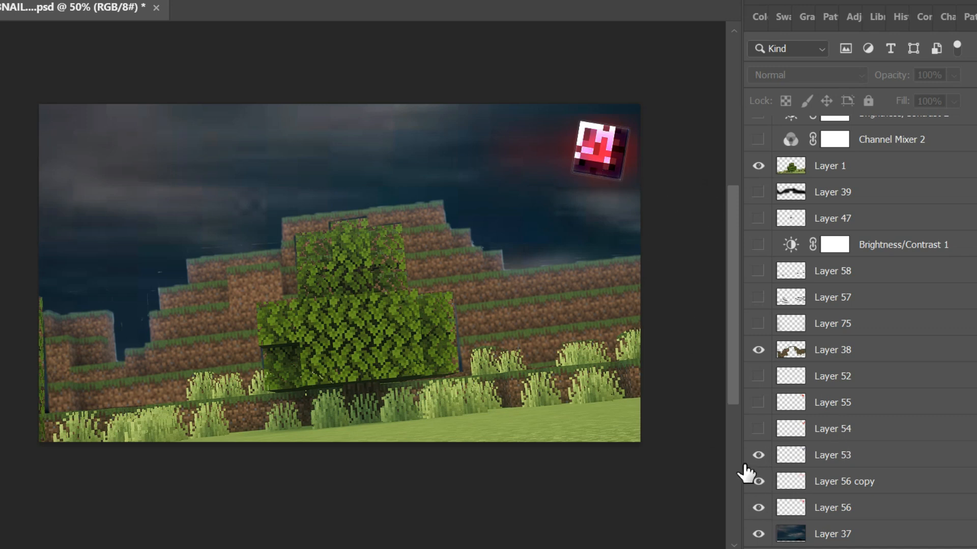
pyautogui.click(757, 430)
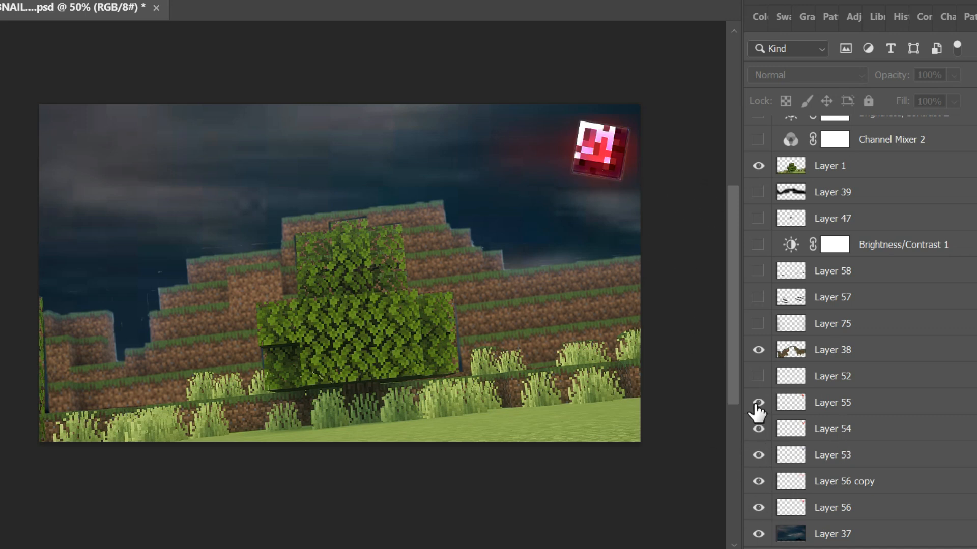
pyautogui.click(758, 377)
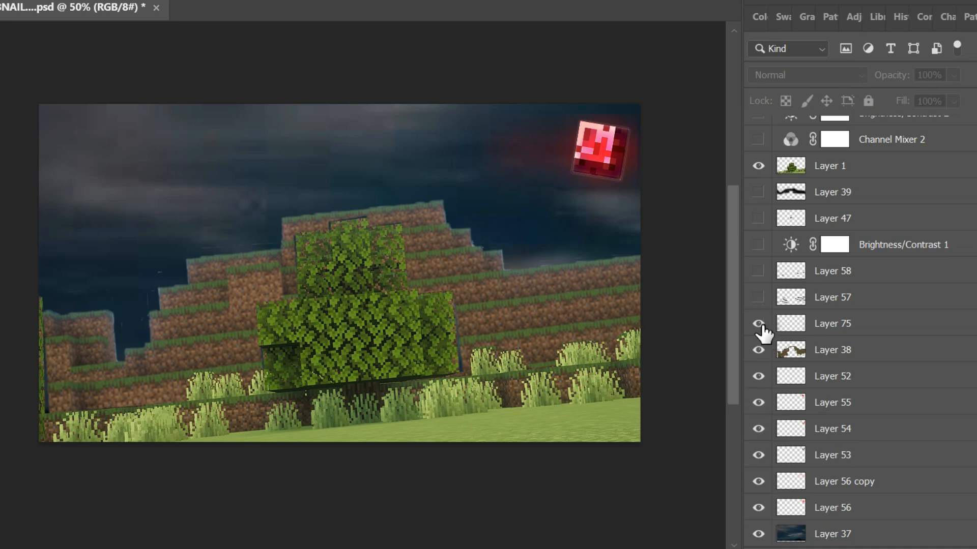
# Step: Make Layers 57 and 58, Brightness/Contrast 1, Layer 47 and Layer 39 above the hills visible
pyautogui.click(758, 298)
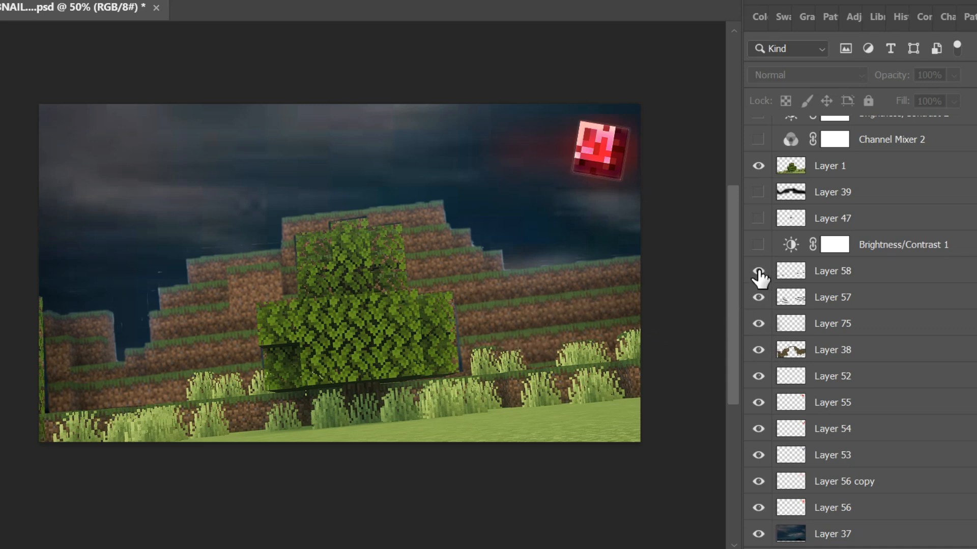
pyautogui.click(759, 245)
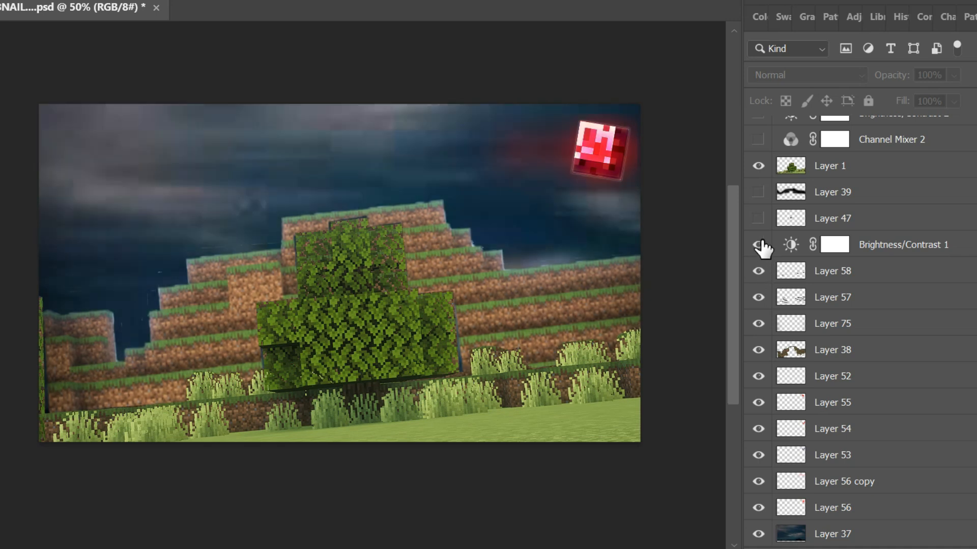
pyautogui.click(759, 244)
pyautogui.click(758, 245)
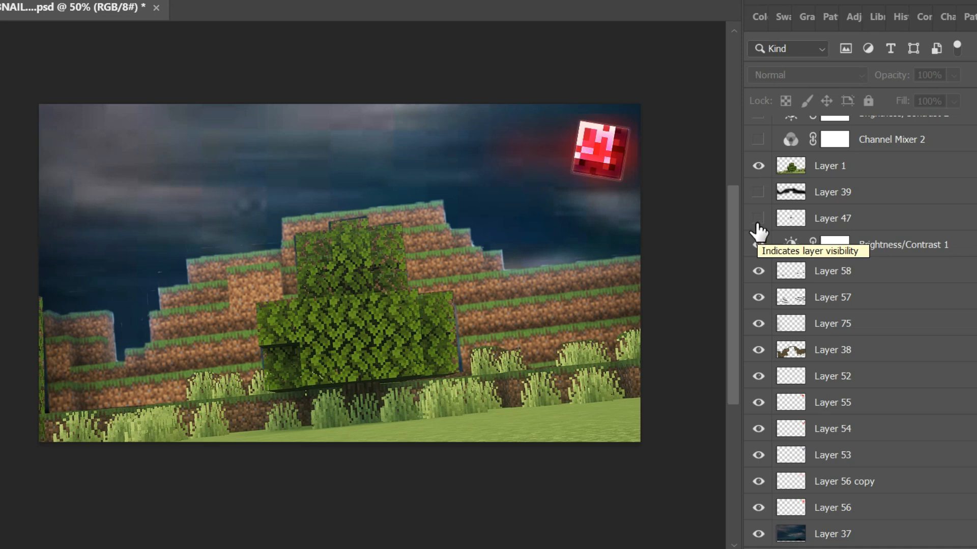
pyautogui.click(758, 223)
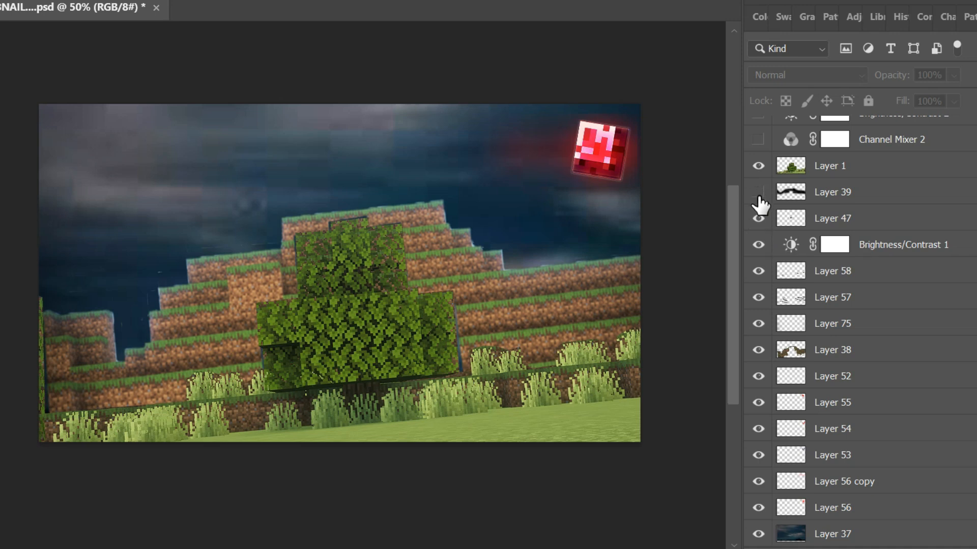
pyautogui.click(759, 195)
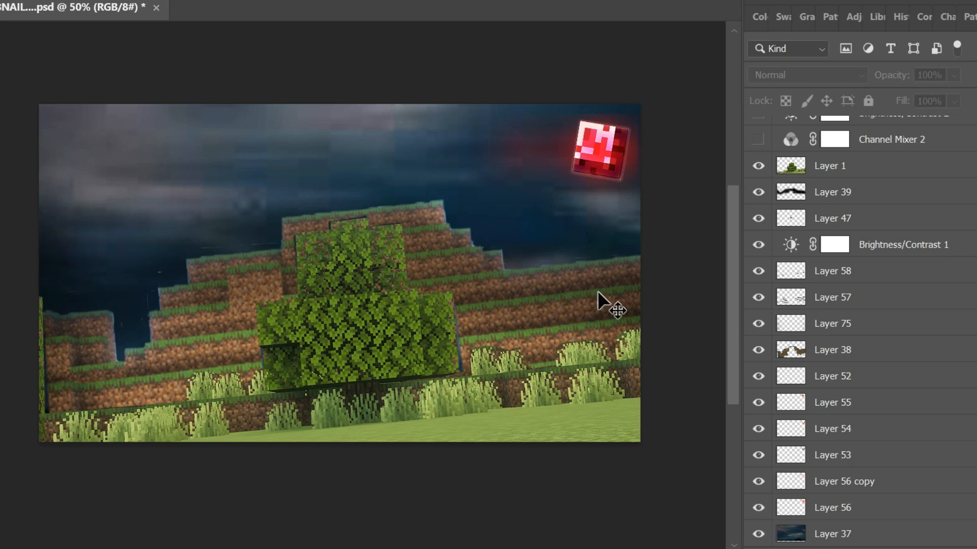
# Step: Show the adjustment layers Channel Mixer 2, Brightness/Contrast 2, Brightness/Contrast 3 and Channel Mixer 1 above Layer 1
pyautogui.scroll(1, 815, 275)
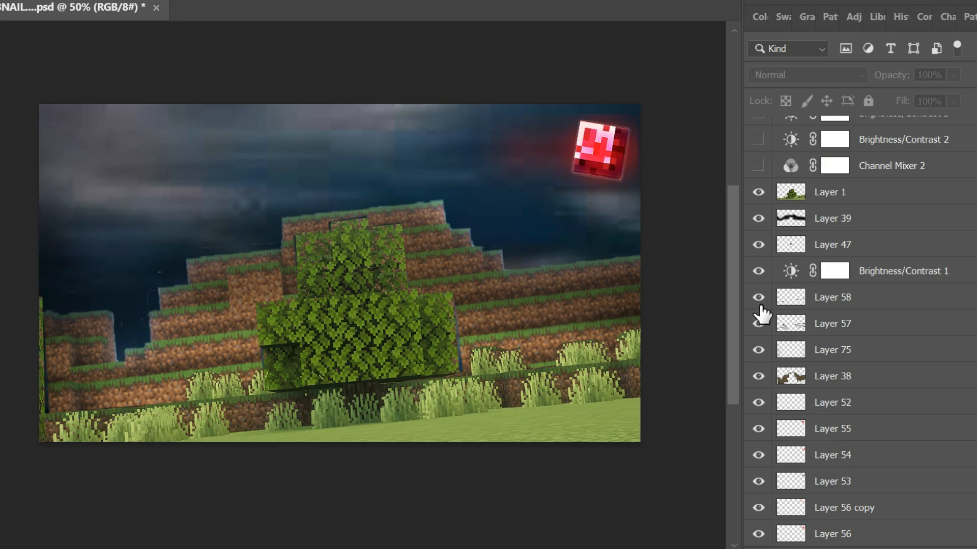
pyautogui.scroll(1, 756, 314)
pyautogui.scroll(2, 761, 299)
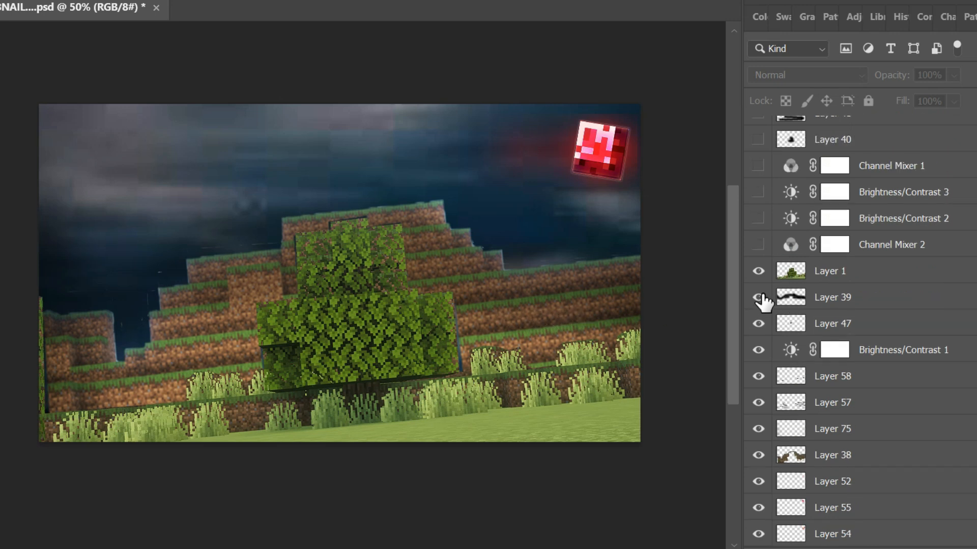
pyautogui.click(758, 246)
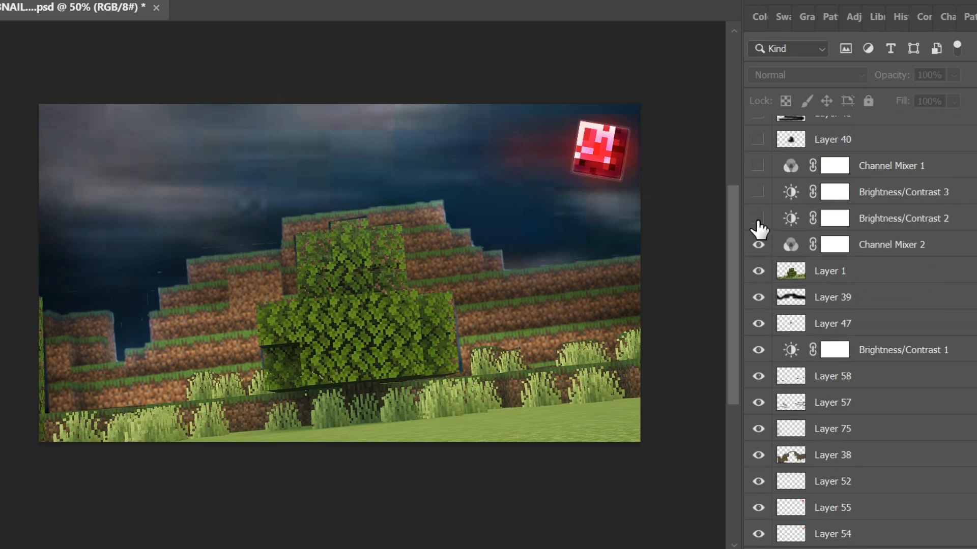
pyautogui.moveTo(758, 222); pyautogui.dragTo(758, 165)
pyautogui.scroll(2, 785, 249)
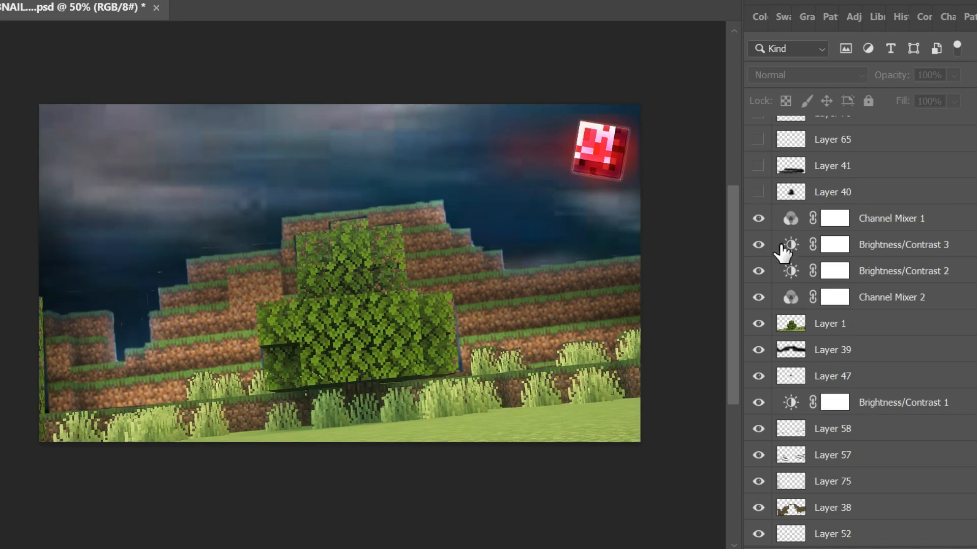
# Step: Make the shadow Layers 40 and 41 and the yellow glow on Layer 65 visible
pyautogui.click(757, 192)
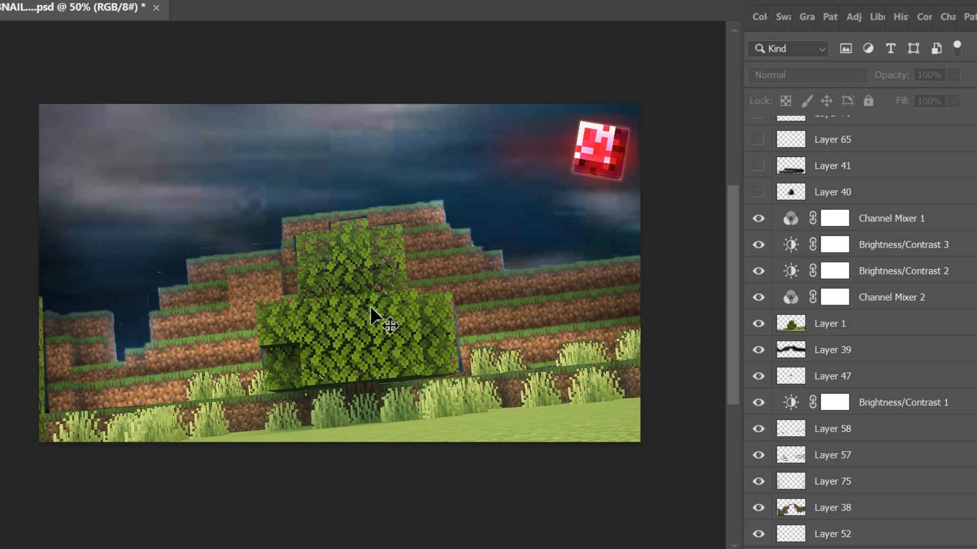
pyautogui.scroll(1, 760, 198)
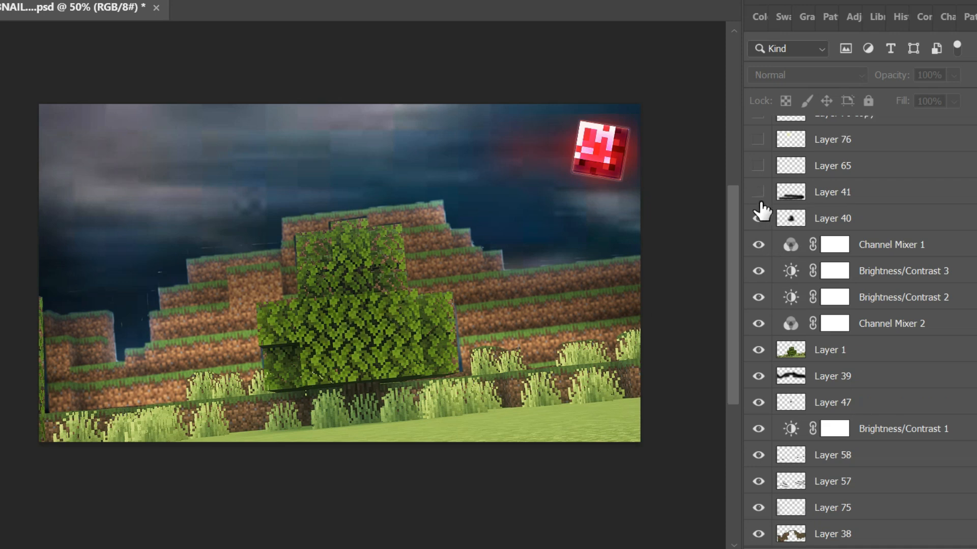
pyautogui.click(759, 196)
pyautogui.scroll(1, 759, 196)
pyautogui.click(759, 195)
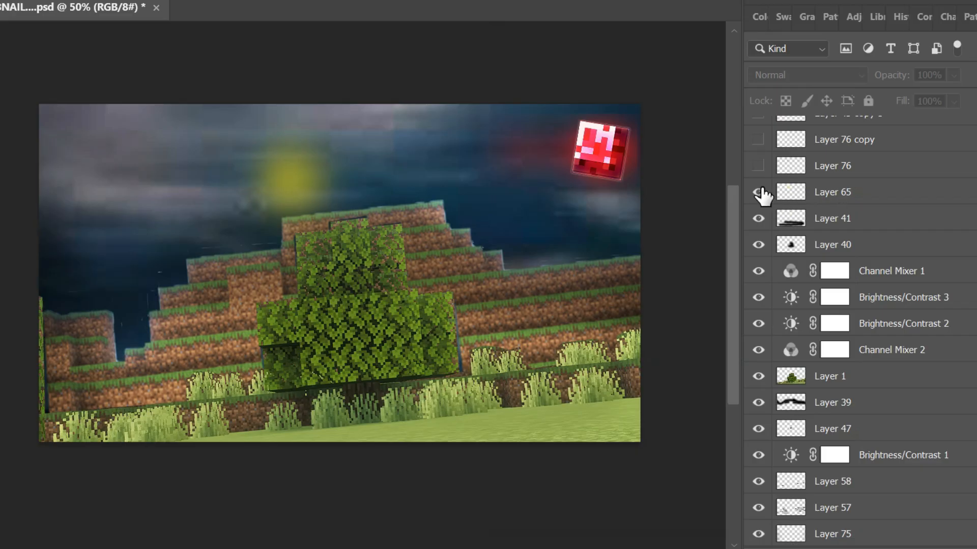
# Step: Show the floating skull and its flame on Layers 43 copy 4, 43 copy 3 and 76 copy
pyautogui.scroll(3, 761, 178)
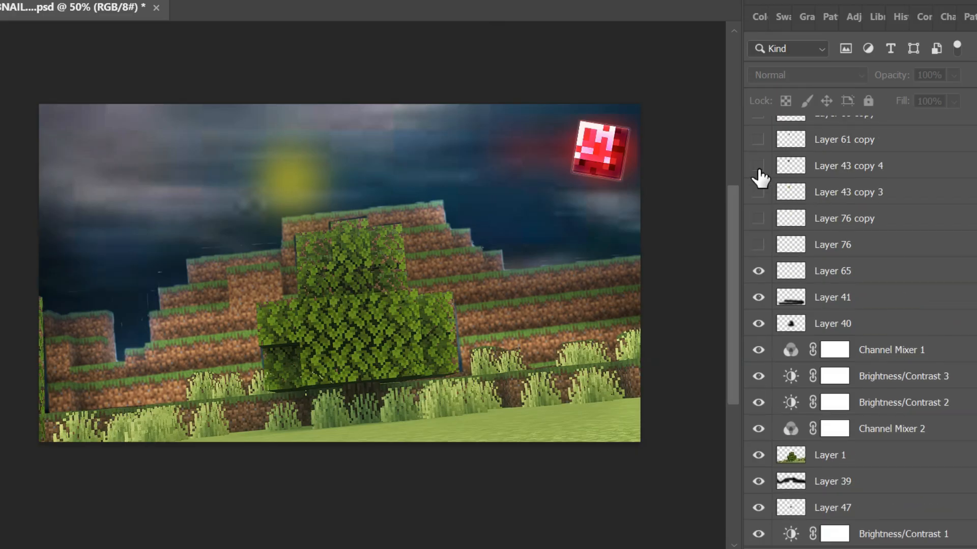
pyautogui.scroll(3, 758, 192)
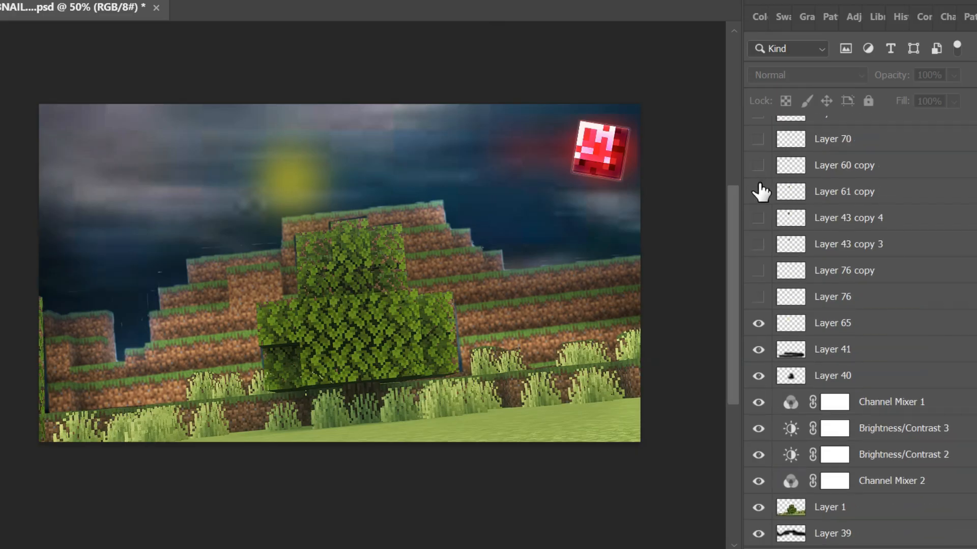
pyautogui.click(758, 245)
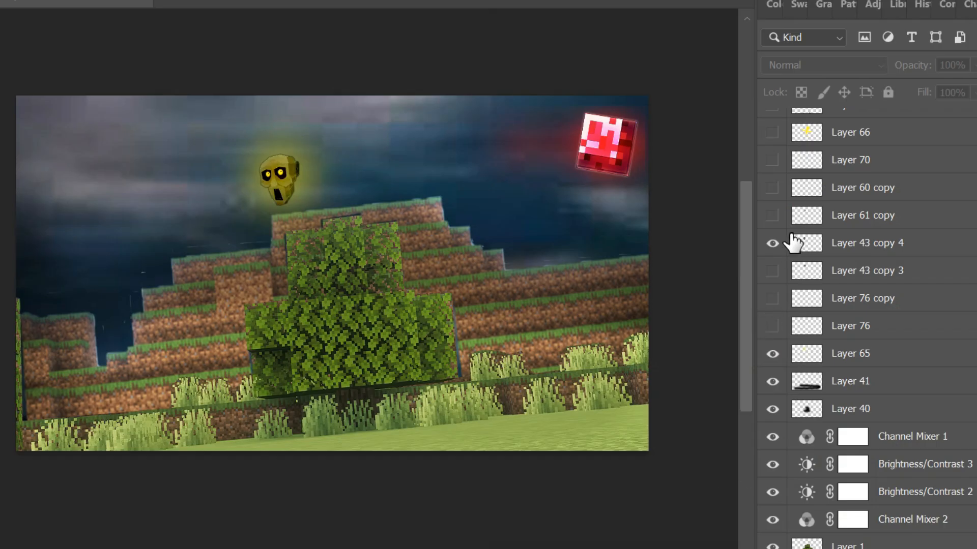
pyautogui.click(772, 271)
pyautogui.click(773, 298)
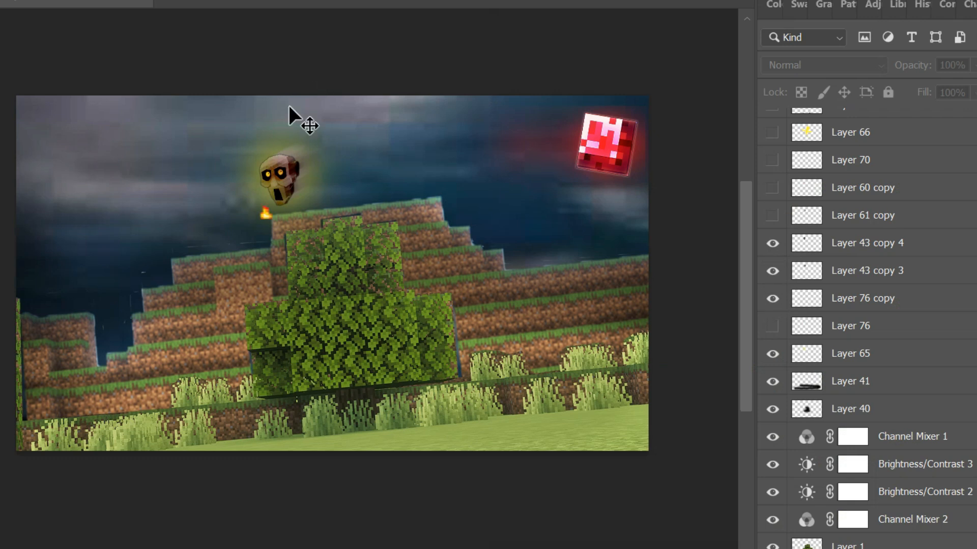
pyautogui.click(208, 9)
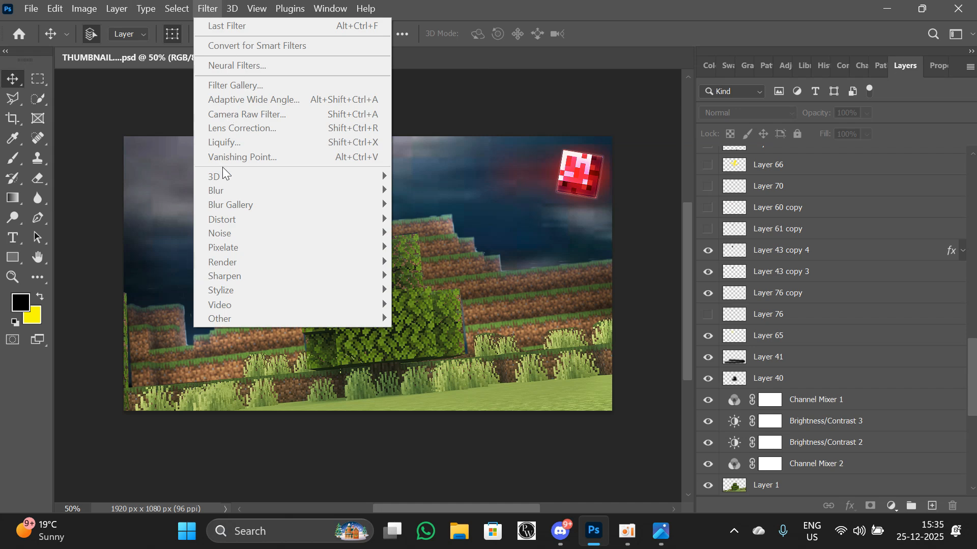
pyautogui.click(484, 57)
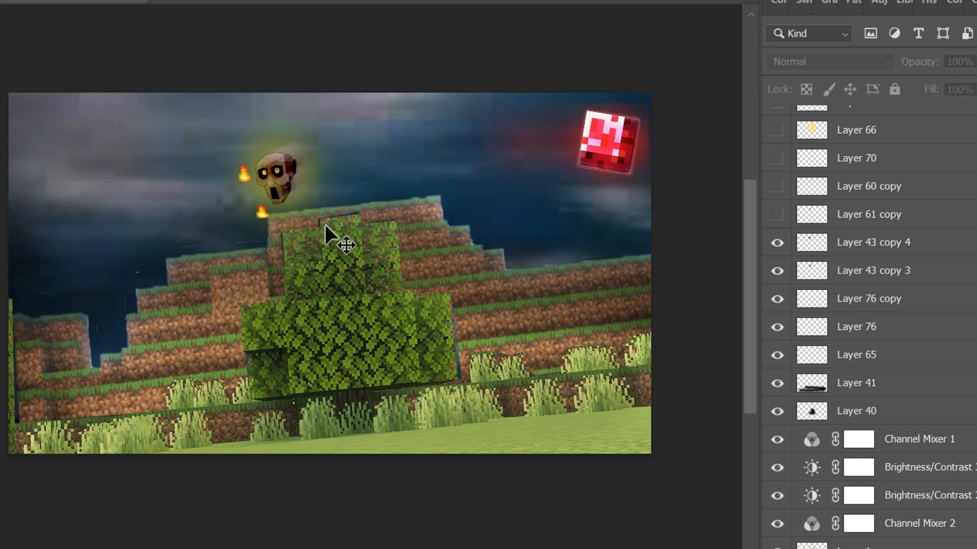
# Step: Make the floating skull's detail Layers 61 copy, 60 copy and 70 visible
pyautogui.scroll(1, 906, 353)
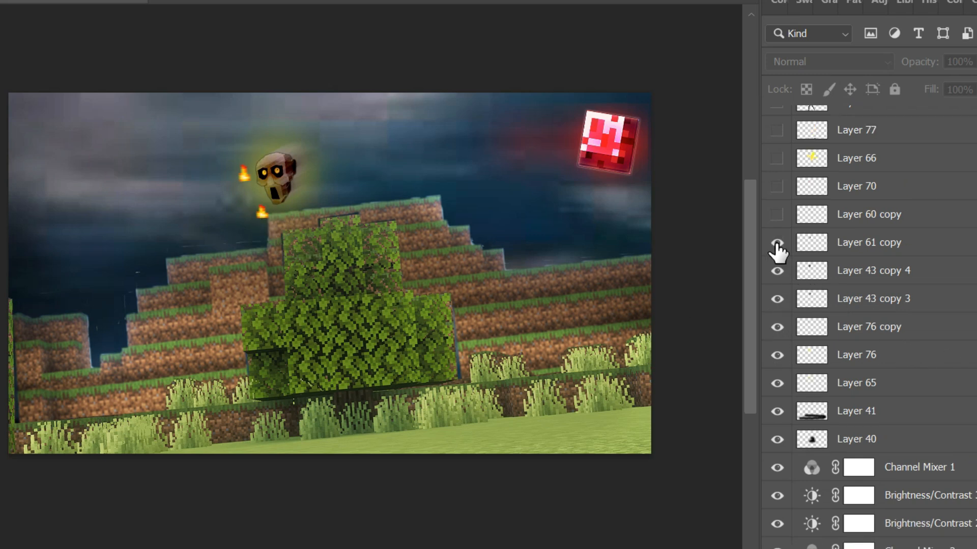
pyautogui.scroll(1, 777, 251)
pyautogui.scroll(1, 777, 250)
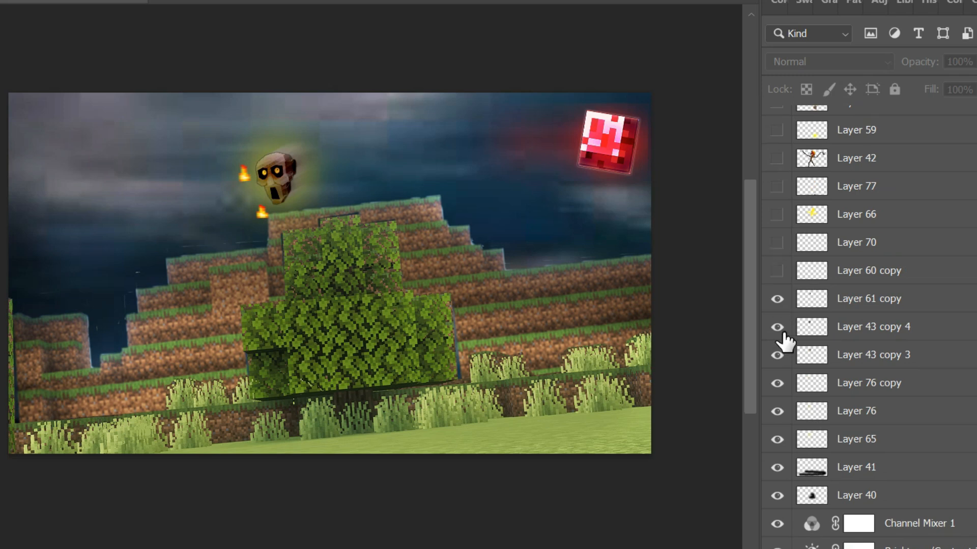
pyautogui.click(776, 249)
pyautogui.click(774, 217)
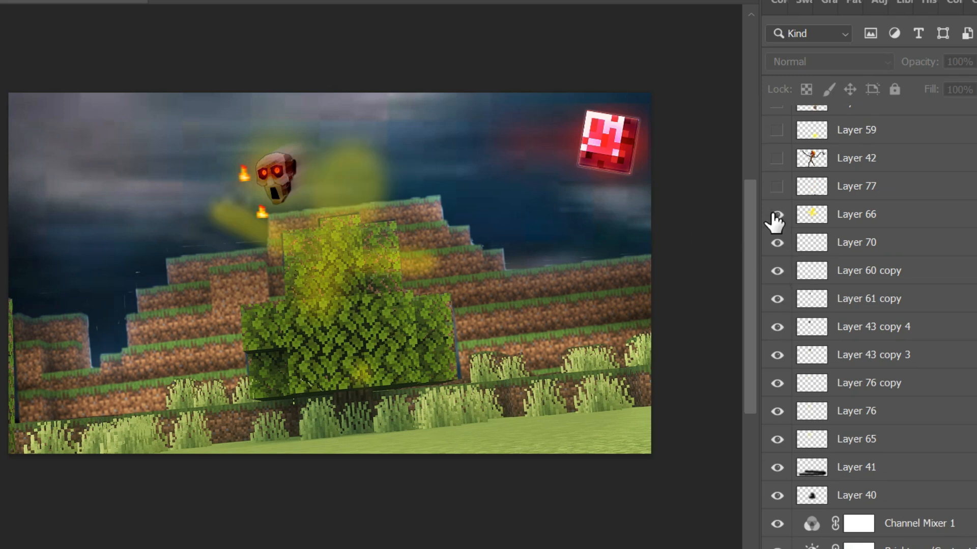
pyautogui.scroll(1, 773, 229)
pyautogui.click(777, 243)
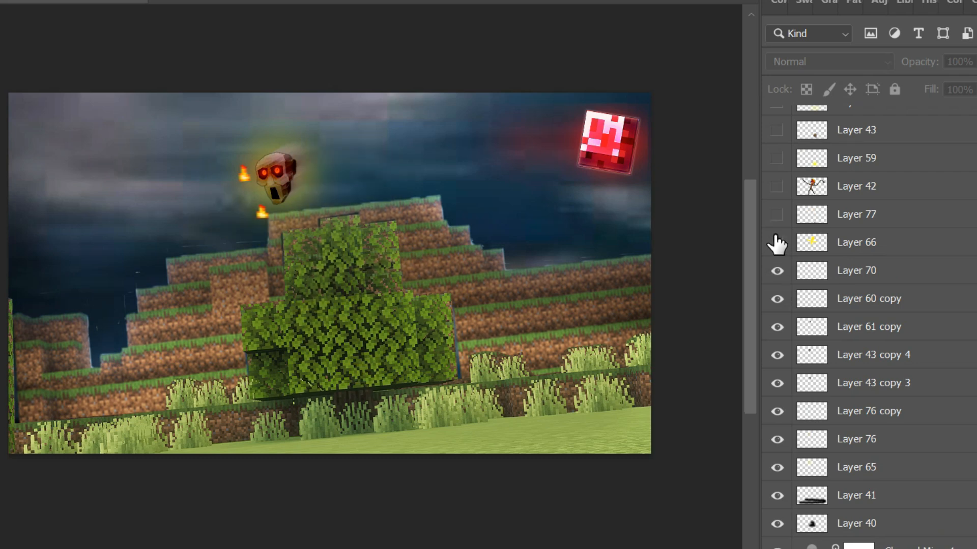
# Step: Show the burning stick-limbed monster on Layer 42, plus Layer 77 and the yellow glow on Layer 66
pyautogui.click(776, 189)
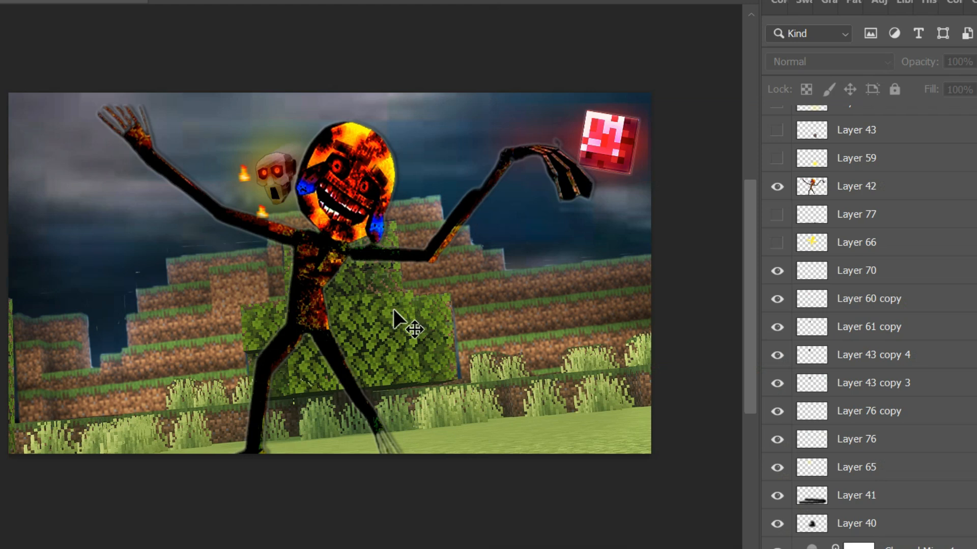
pyautogui.click(780, 209)
pyautogui.click(775, 239)
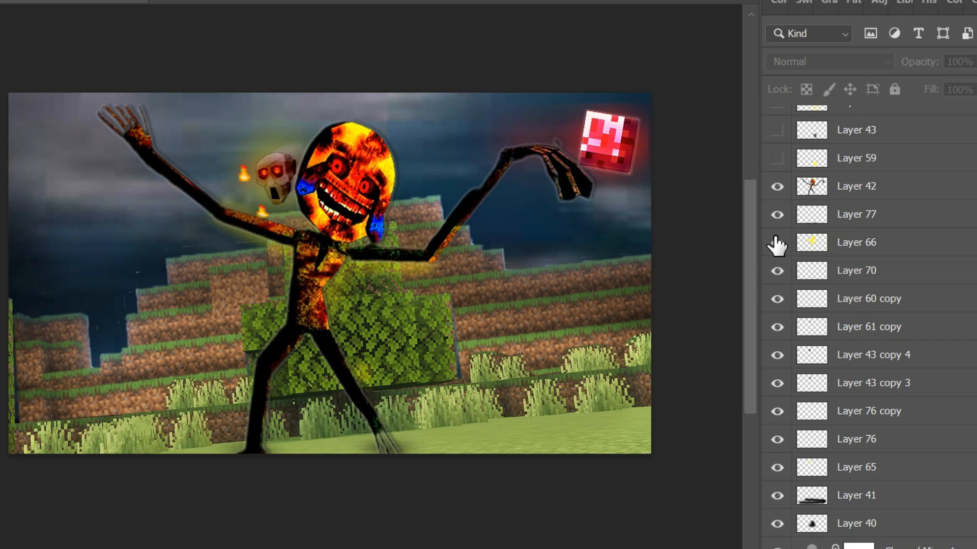
# Step: Make the yellow ground glow on Layer 59 and the large blurred skull on Layer 43 visible
pyautogui.scroll(2, 910, 247)
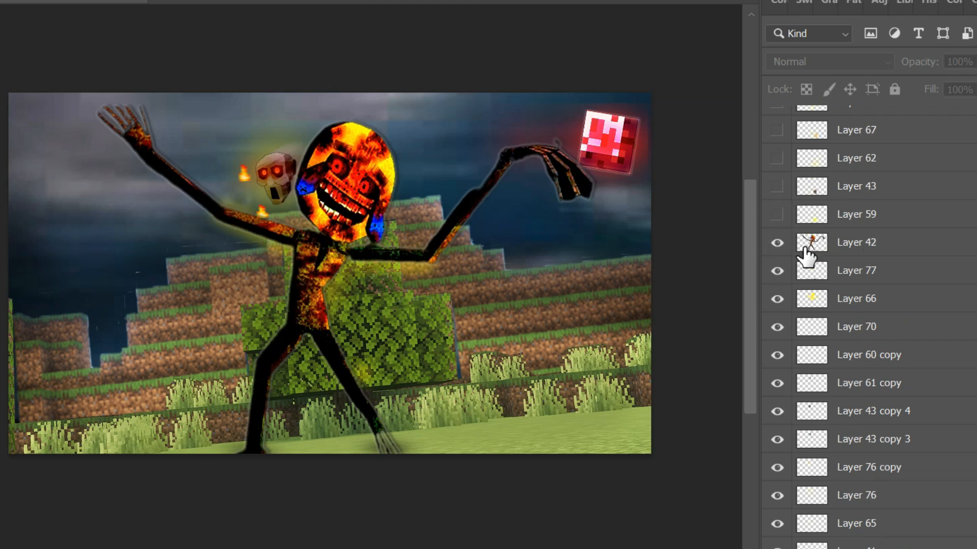
pyautogui.click(776, 215)
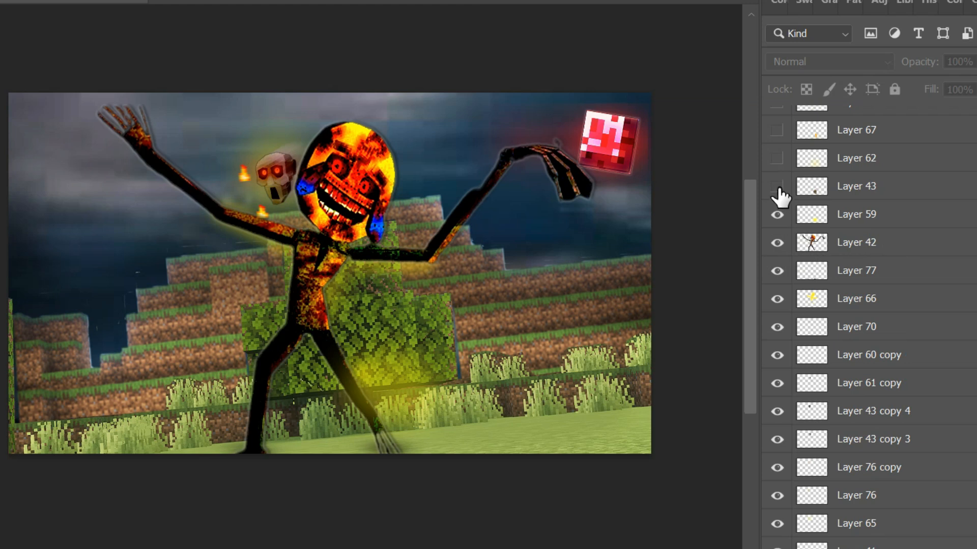
pyautogui.click(776, 187)
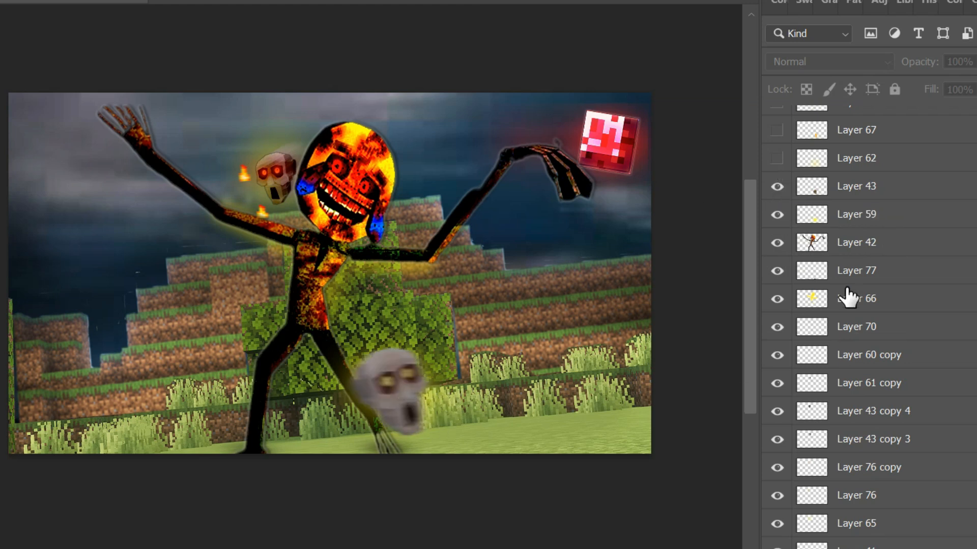
# Step: Show the large skull's lighting and surrounding flames on Layers 62, 67, 73, 74 and 73 copy
pyautogui.scroll(1, 846, 297)
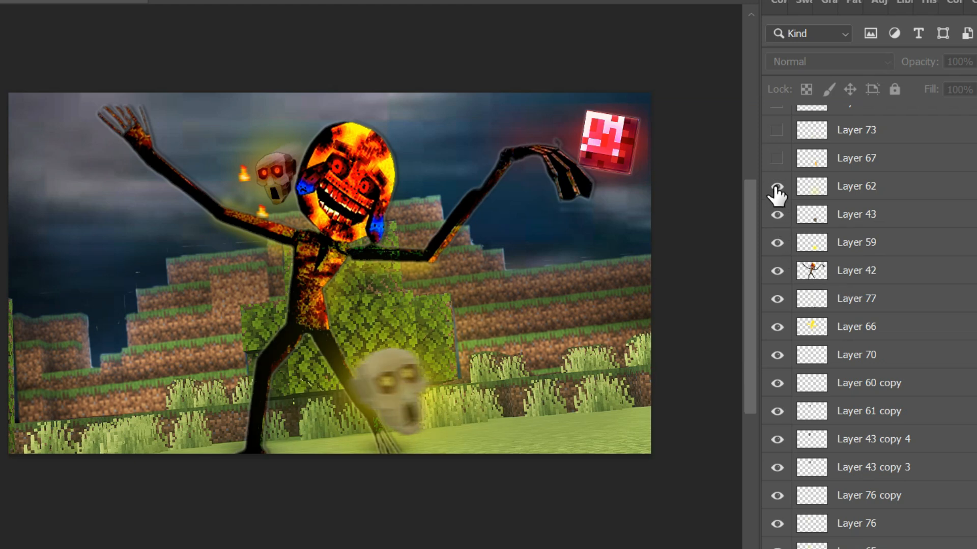
pyautogui.click(777, 158)
pyautogui.scroll(1, 778, 161)
pyautogui.click(776, 158)
pyautogui.click(777, 130)
pyautogui.scroll(2, 793, 214)
pyautogui.click(777, 162)
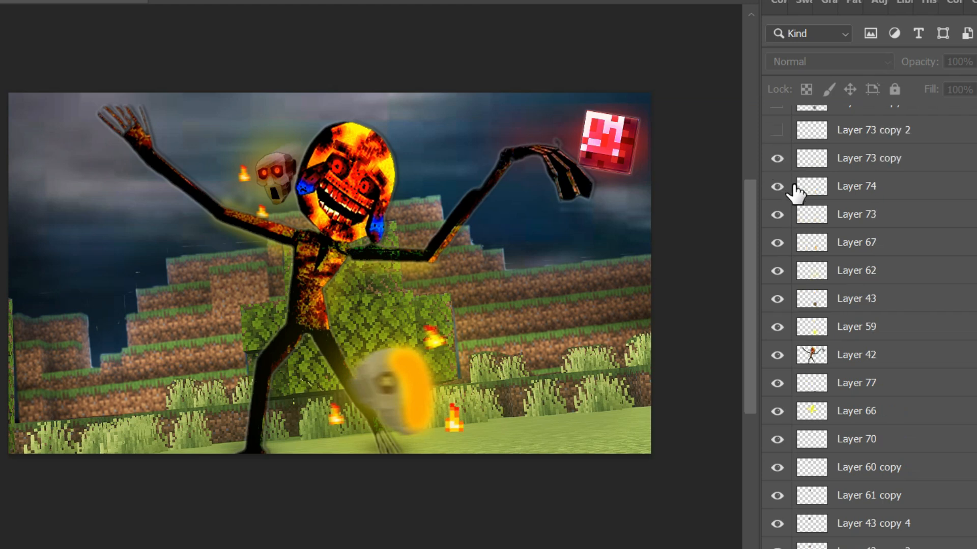
# Step: Make Layer 73 copy 2 above the large skull's flames visible
pyautogui.scroll(1, 794, 191)
pyautogui.click(777, 162)
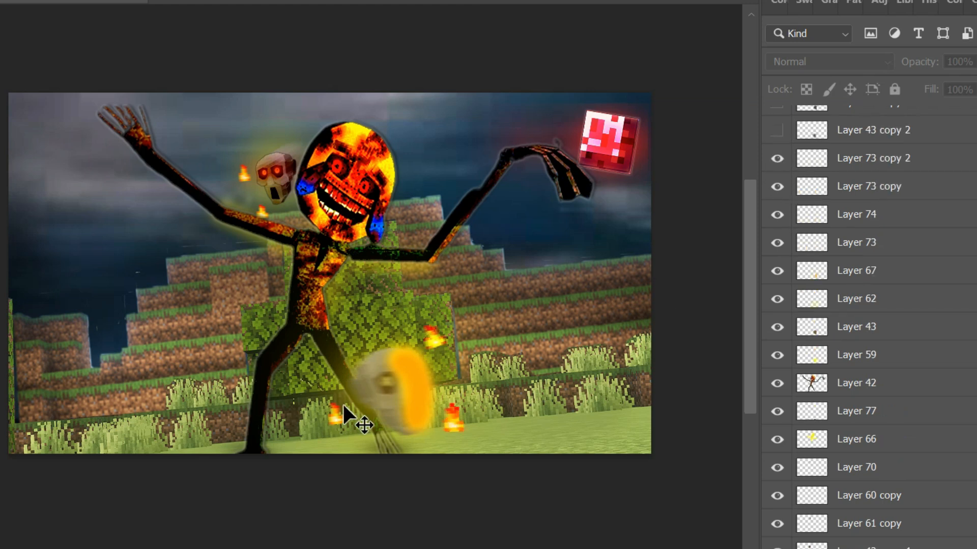
# Step: Hide Layers 73 copy 2 through 59, and show the large skull's Layers 43 copy and 43 copy 2
pyautogui.click(777, 158)
pyautogui.click(776, 186)
pyautogui.click(777, 214)
pyautogui.click(777, 243)
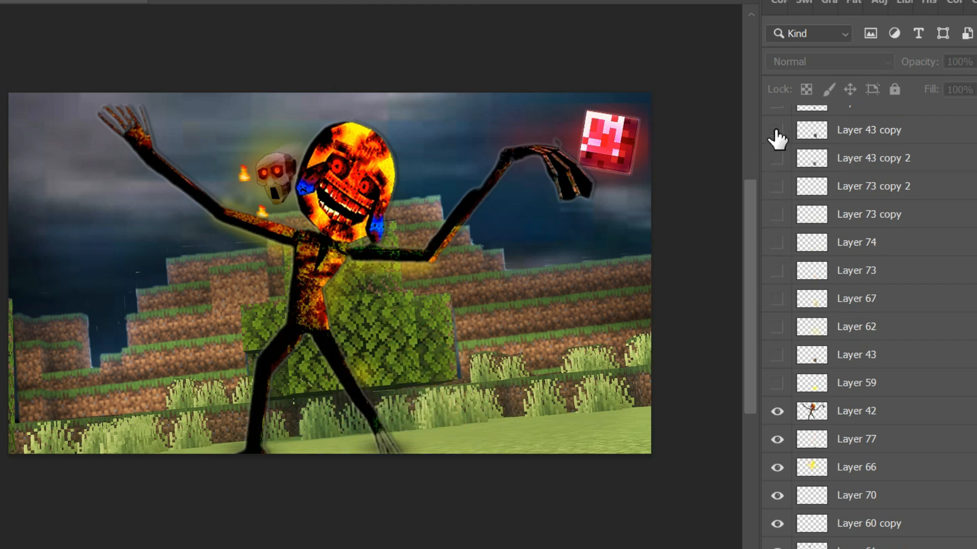
pyautogui.click(777, 131)
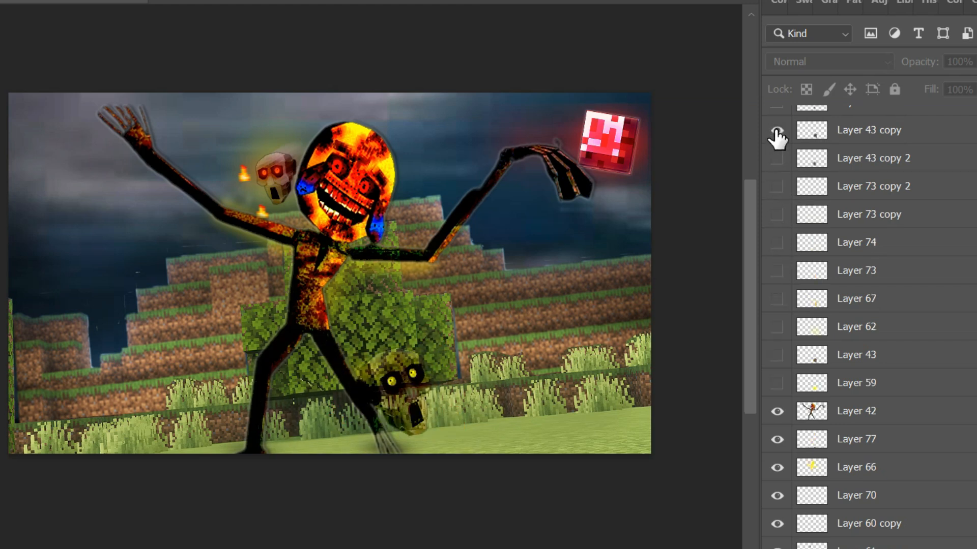
pyautogui.click(777, 159)
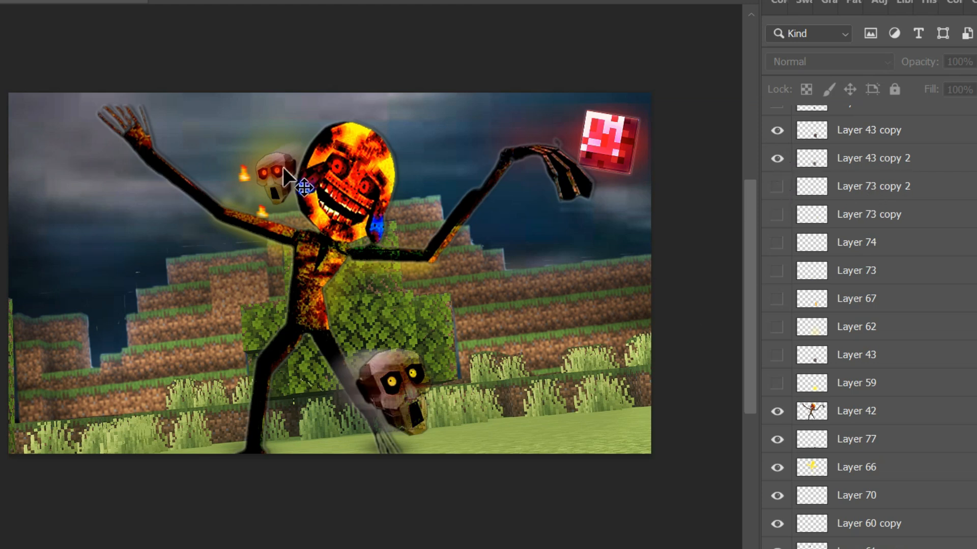
# Step: Restore the visibility of Layers 73 copy 2, 73 copy, 74, 73, 67, 62, 43 and 59 around the large skull
pyautogui.click(777, 186)
pyautogui.click(777, 214)
pyautogui.click(777, 242)
pyautogui.click(777, 270)
pyautogui.click(776, 299)
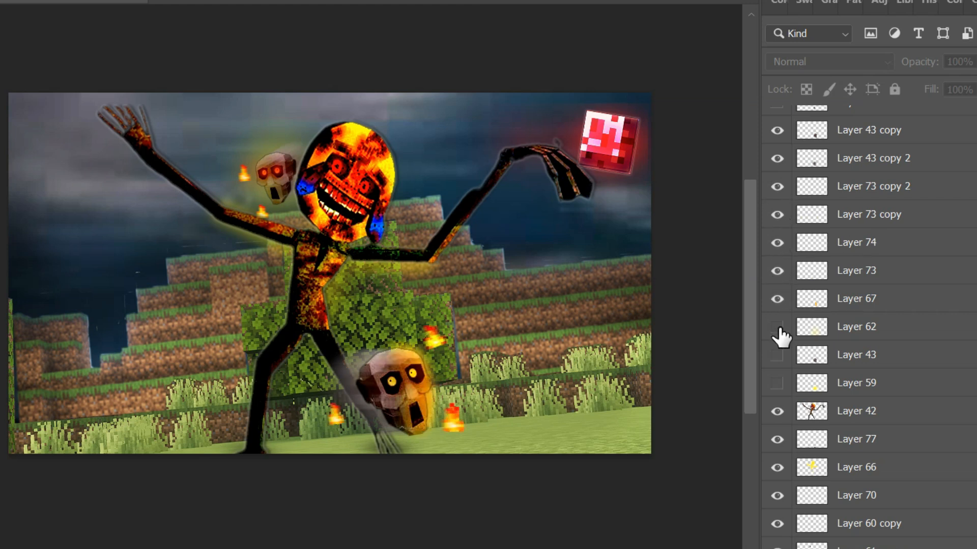
pyautogui.click(777, 327)
pyautogui.click(776, 354)
pyautogui.click(776, 382)
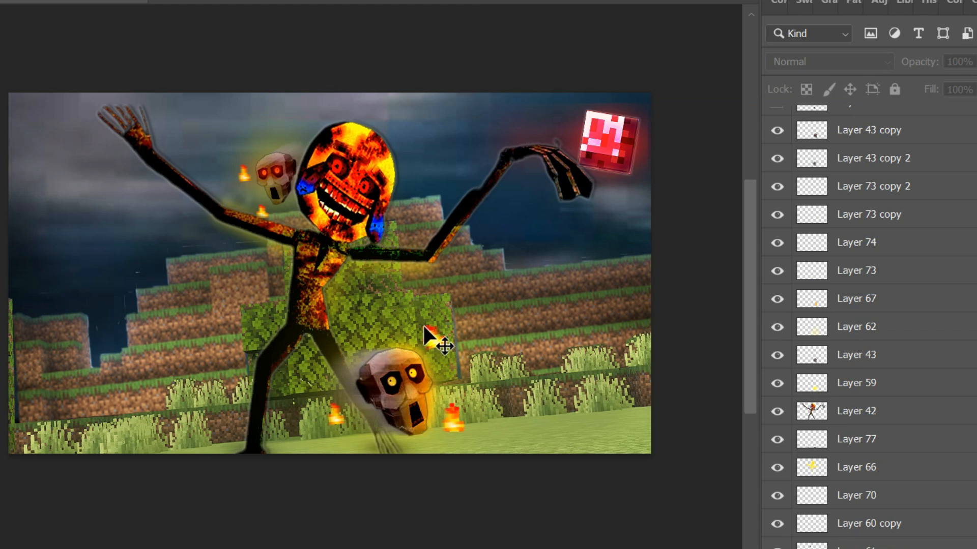
# Step: Show the large skull's red-eye details on Layers 61, 60 and 69, briefly previewing the ground shadow on Layer 35
pyautogui.scroll(5, 818, 297)
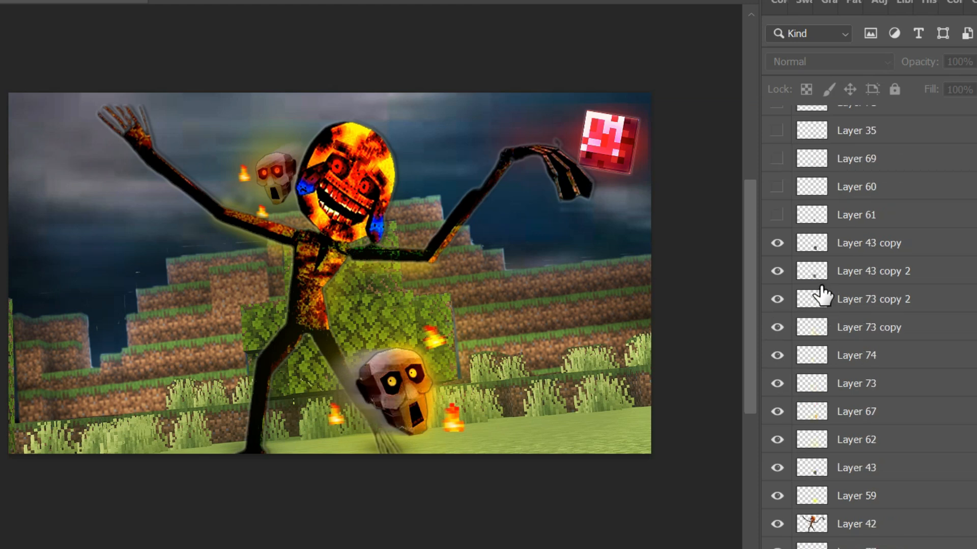
pyautogui.click(776, 216)
pyautogui.scroll(2, 813, 204)
pyautogui.click(776, 243)
pyautogui.click(777, 215)
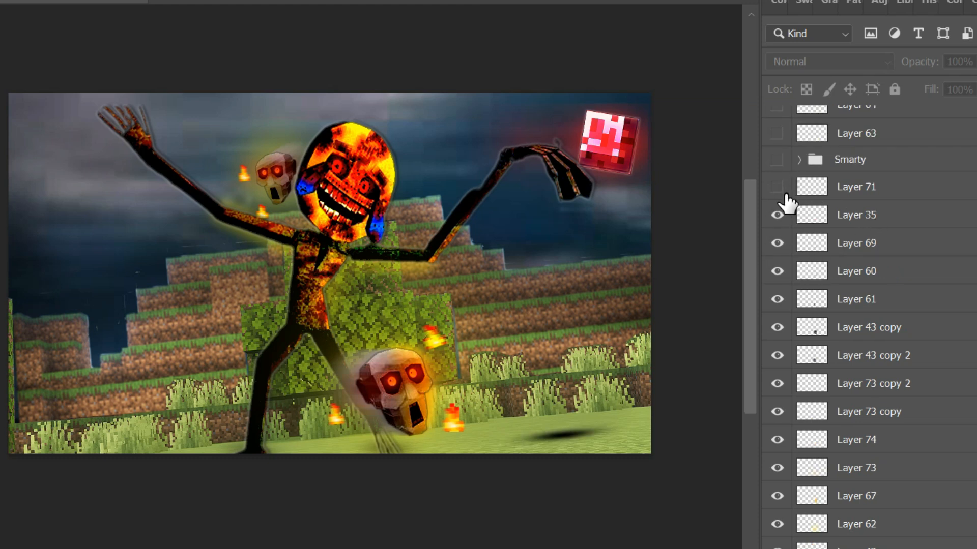
pyautogui.click(776, 215)
# Step: Show the Smarty character group and expand it, keeping only its base Layer 3 visible inside
pyautogui.click(777, 159)
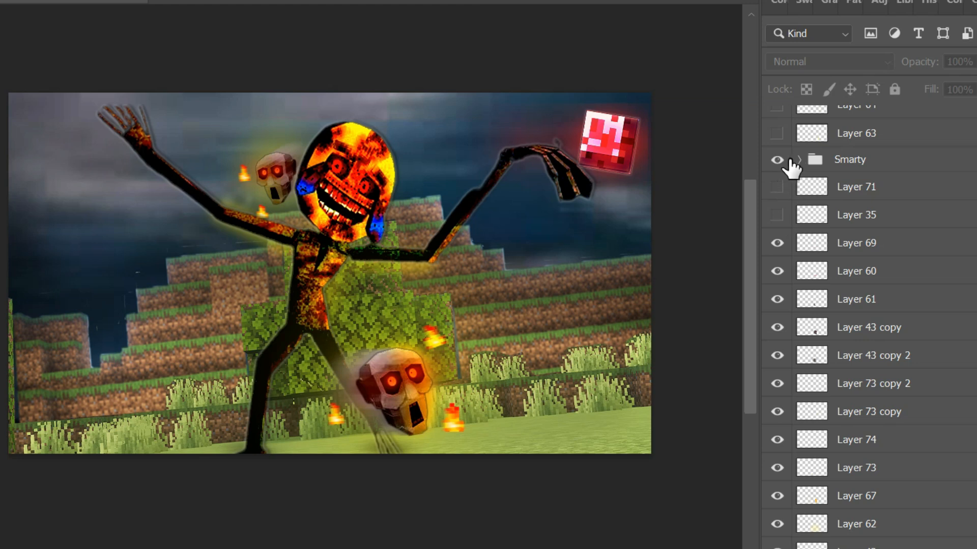
pyautogui.click(794, 166)
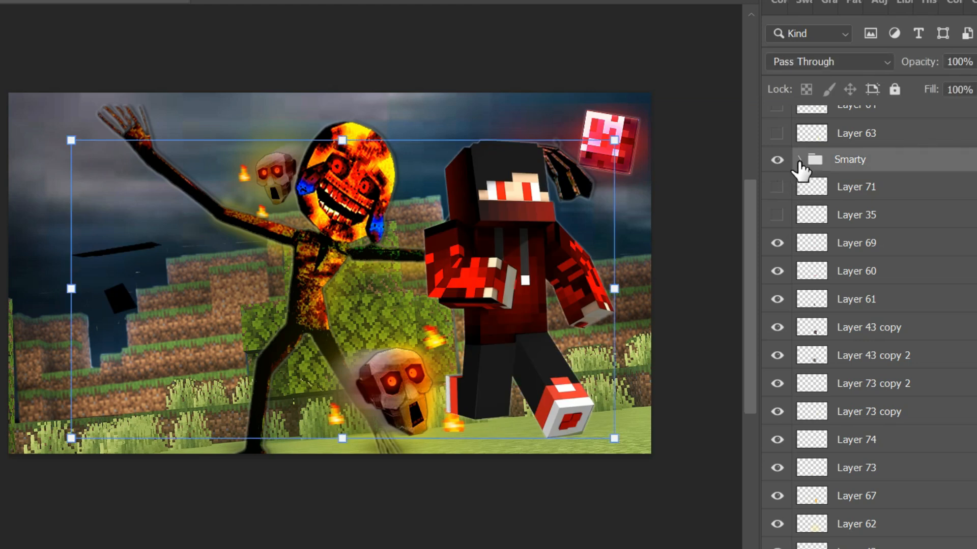
pyautogui.click(798, 159)
pyautogui.moveTo(780, 215); pyautogui.dragTo(777, 315)
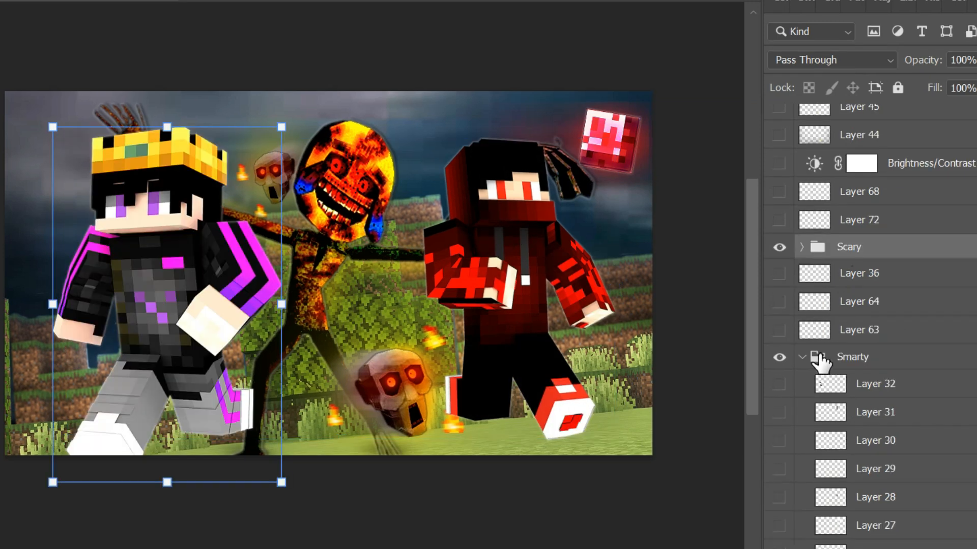
# Step: Hide the Scary character group
pyautogui.scroll(-8, 817, 359)
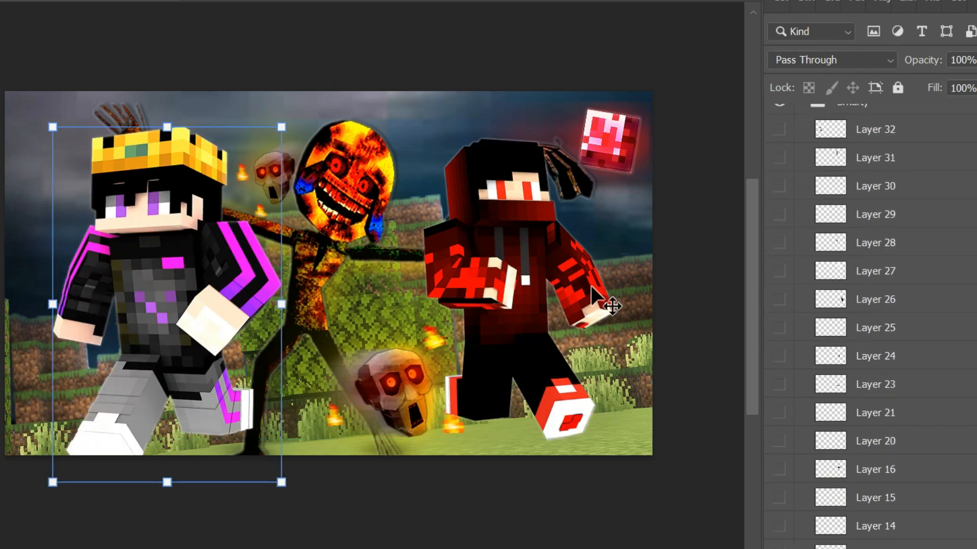
pyautogui.scroll(3, 845, 226)
pyautogui.scroll(3, 844, 227)
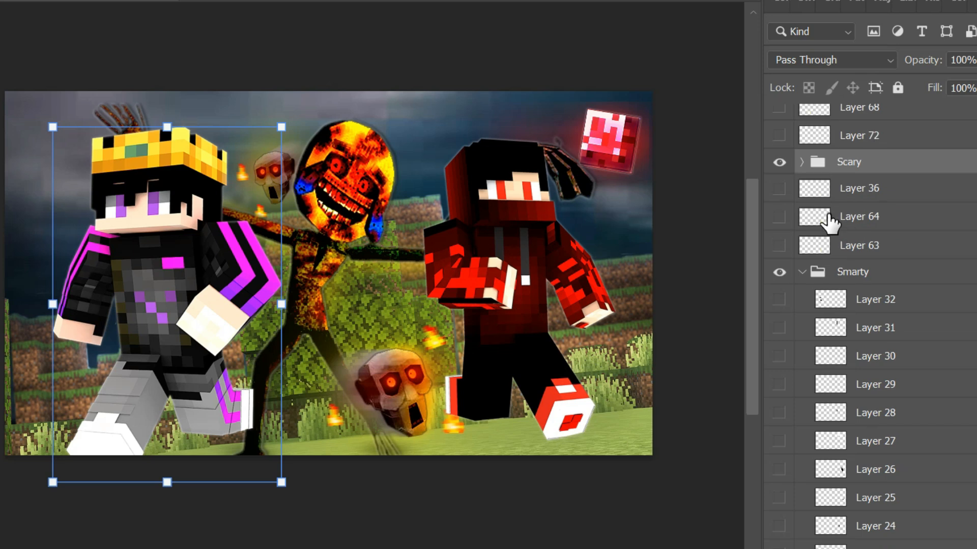
pyautogui.click(779, 161)
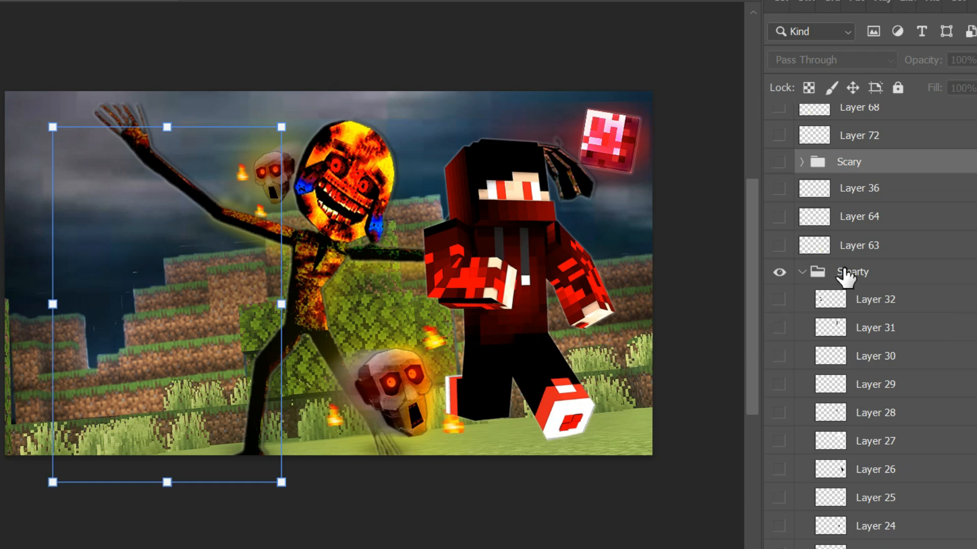
# Step: Show the first shading layers of the Smarty character, Layers 11, 12, 13, 14 and 15
pyautogui.scroll(-10, 842, 279)
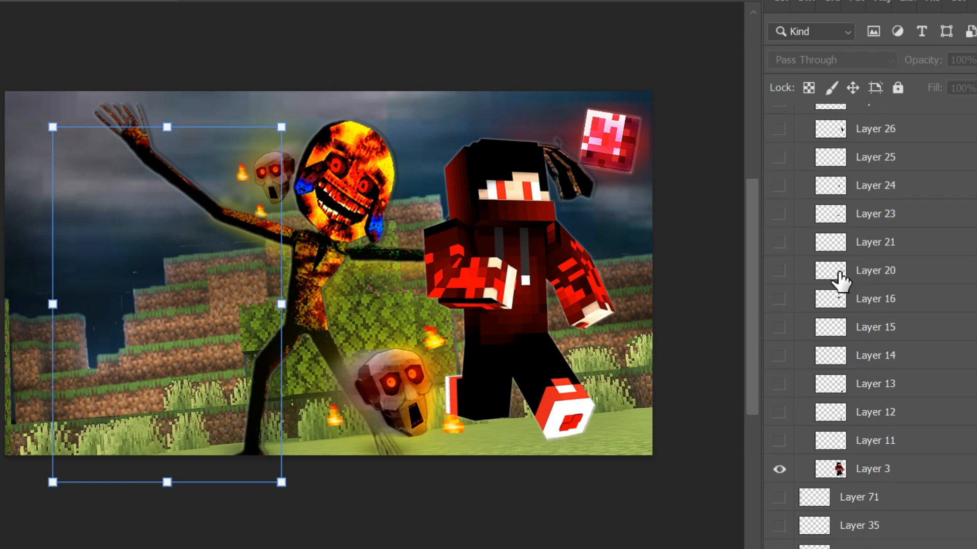
pyautogui.click(779, 442)
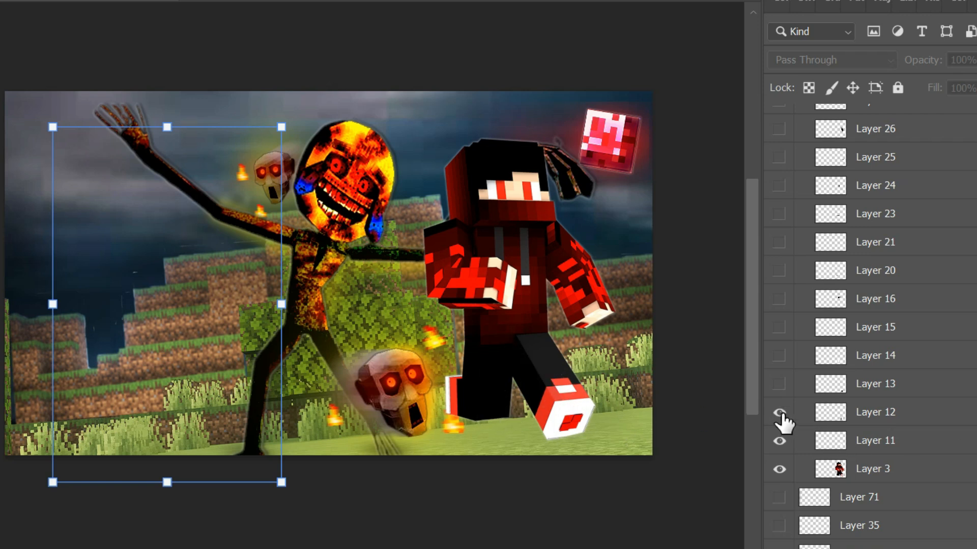
pyautogui.click(779, 414)
pyautogui.click(784, 385)
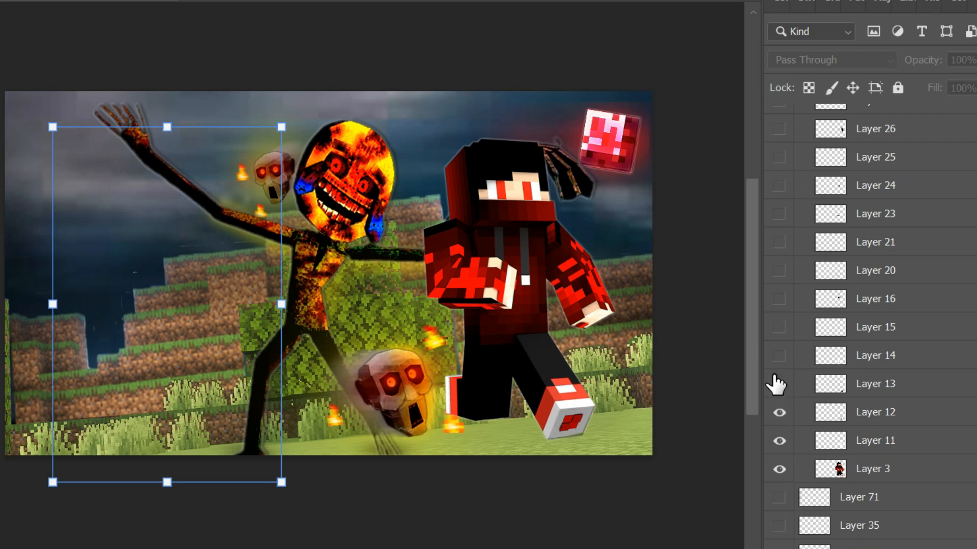
pyautogui.click(779, 357)
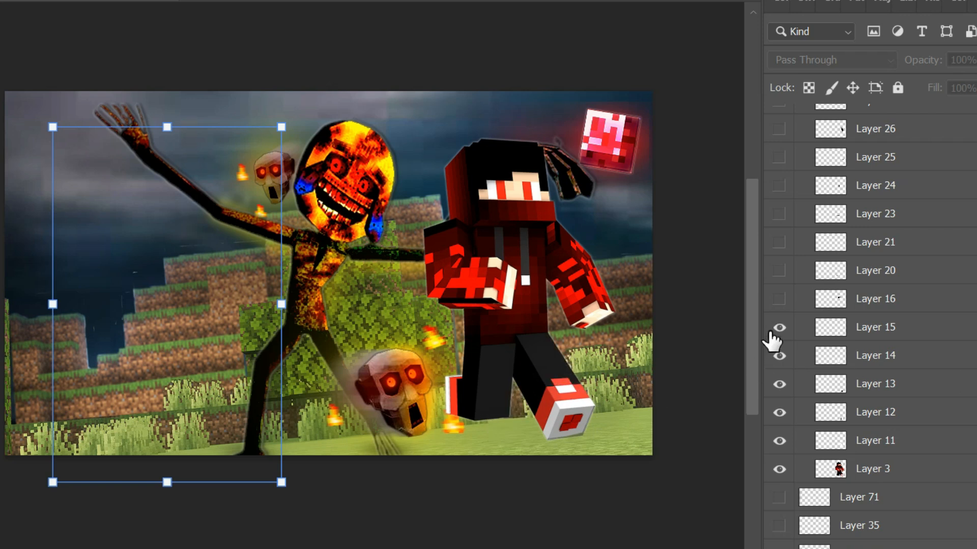
# Step: Make Layers 16, 20, 21, 23 and 24 in the Smarty group visible
pyautogui.click(778, 299)
pyautogui.click(779, 270)
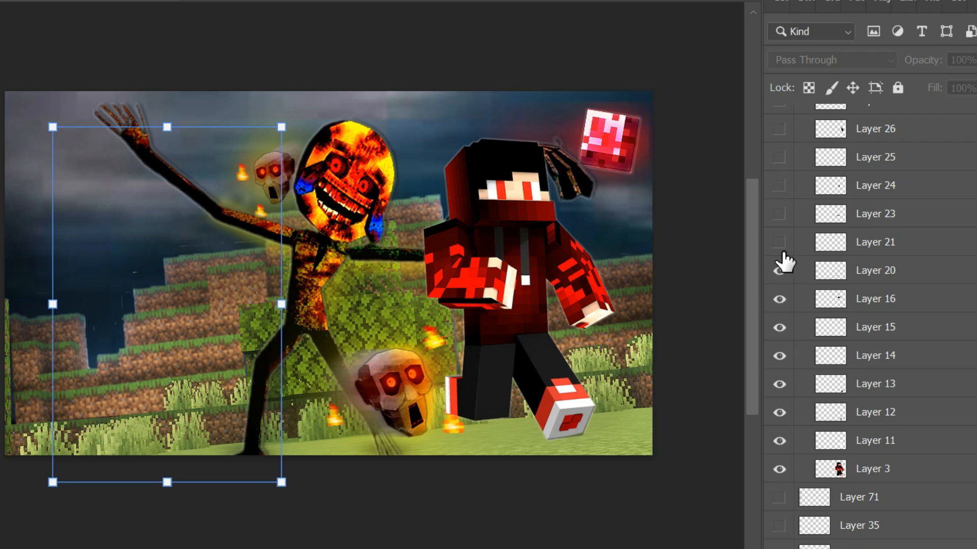
pyautogui.click(779, 243)
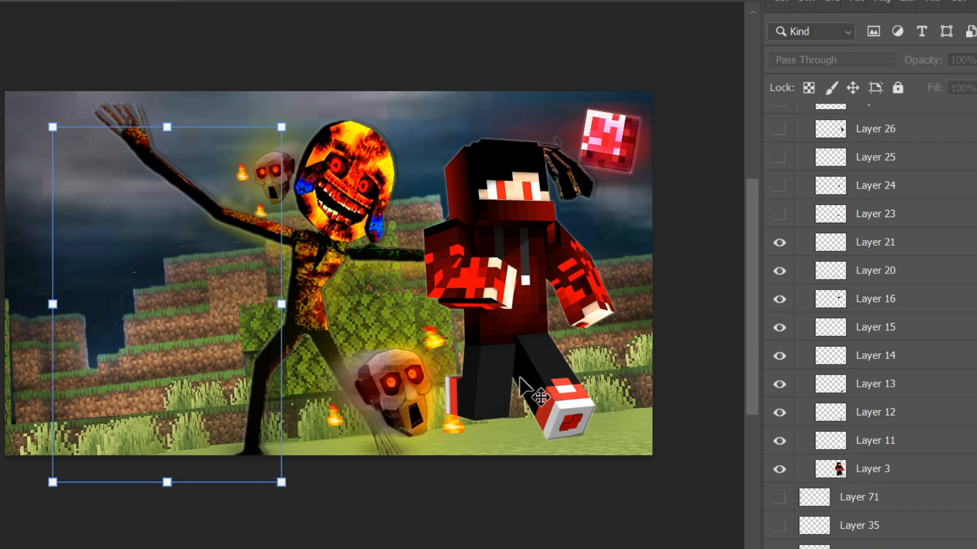
pyautogui.click(779, 215)
pyautogui.click(779, 186)
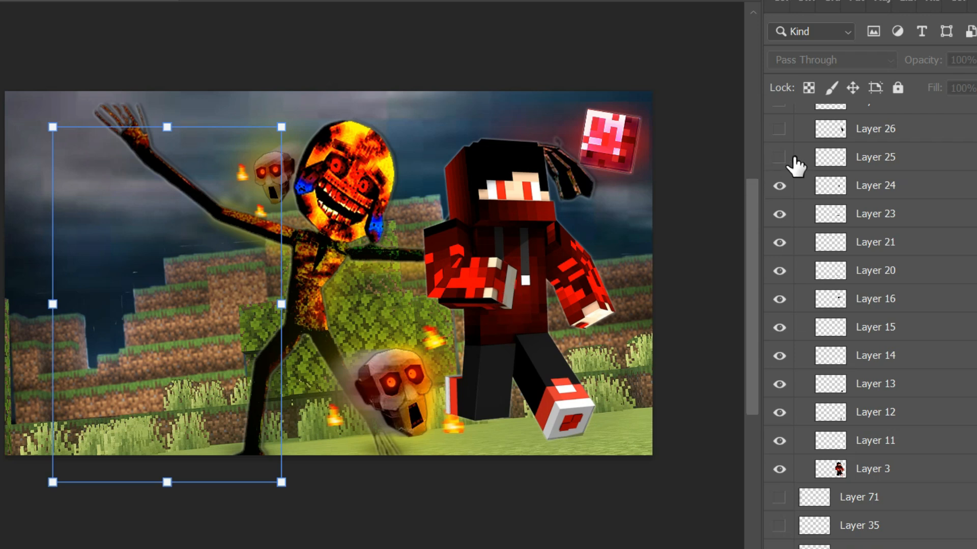
# Step: Show the Smarty character's hand shading on Layer 25, plus Layers 26 and 27
pyautogui.click(786, 160)
pyautogui.click(784, 159)
pyautogui.scroll(2, 794, 183)
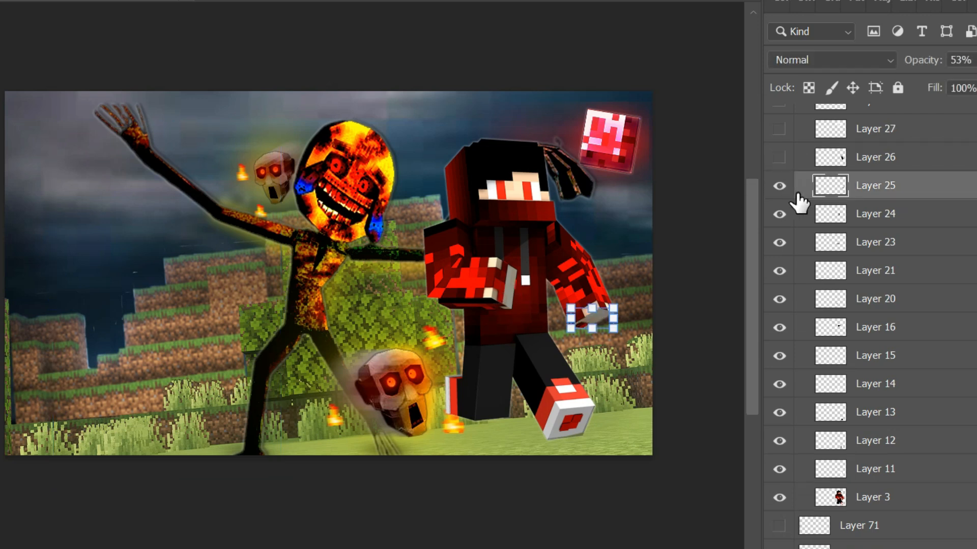
pyautogui.click(781, 186)
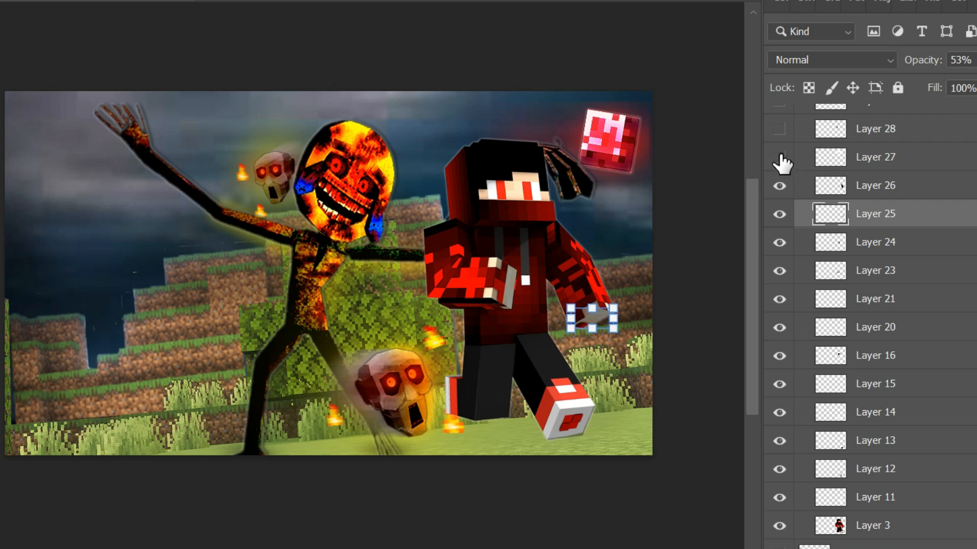
pyautogui.click(780, 186)
pyautogui.click(780, 186)
pyautogui.click(782, 167)
# Step: Show the remaining Smarty group layers, Layers 28, 29, 30, 31 and 32
pyautogui.scroll(1, 790, 176)
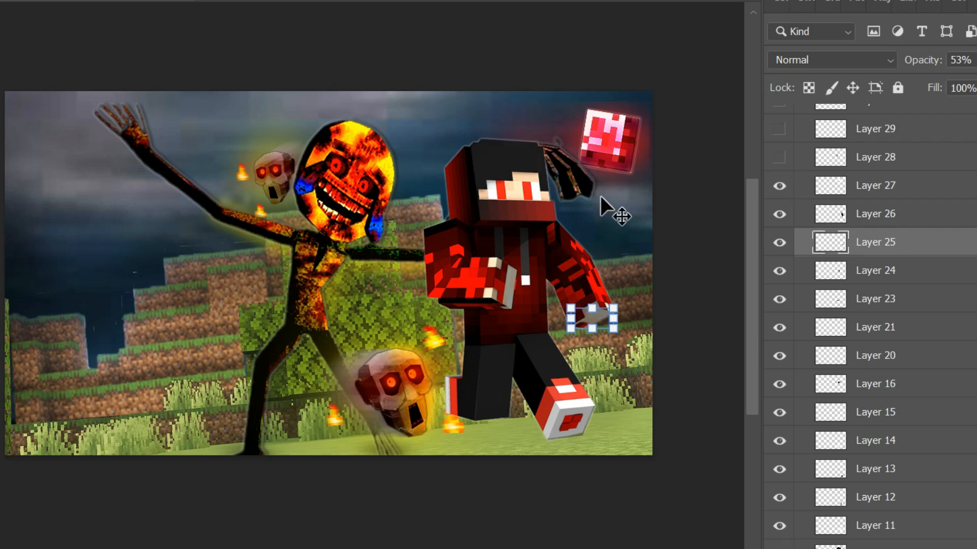
pyautogui.click(782, 158)
pyautogui.scroll(3, 789, 207)
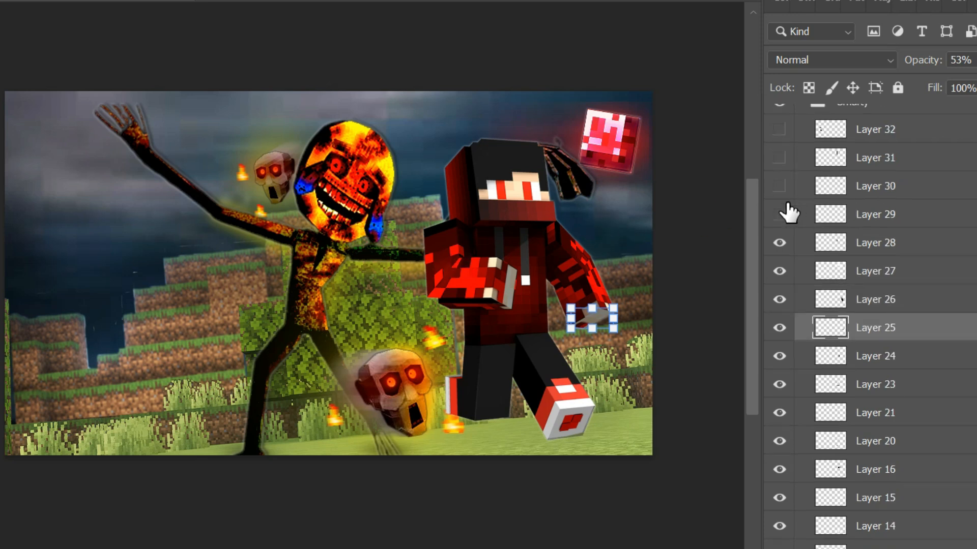
pyautogui.click(779, 186)
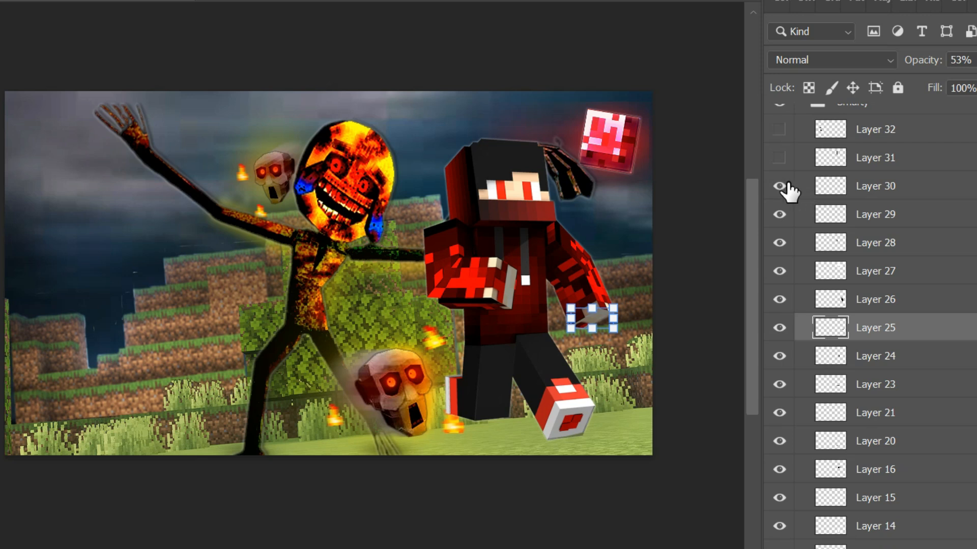
pyautogui.click(778, 158)
pyautogui.click(779, 129)
# Step: Collapse the Smarty group and clear the layer selection
pyautogui.scroll(2, 819, 214)
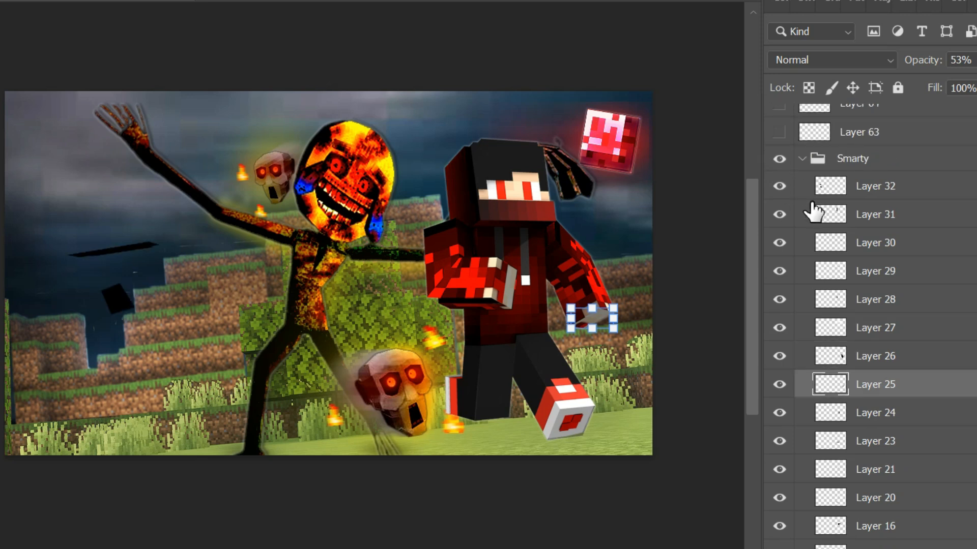
pyautogui.click(799, 160)
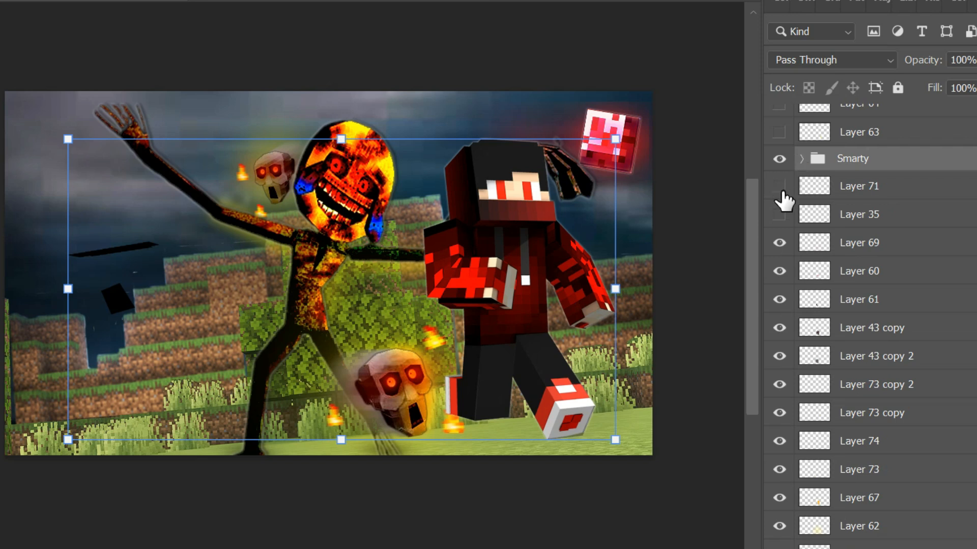
pyautogui.click(600, 494)
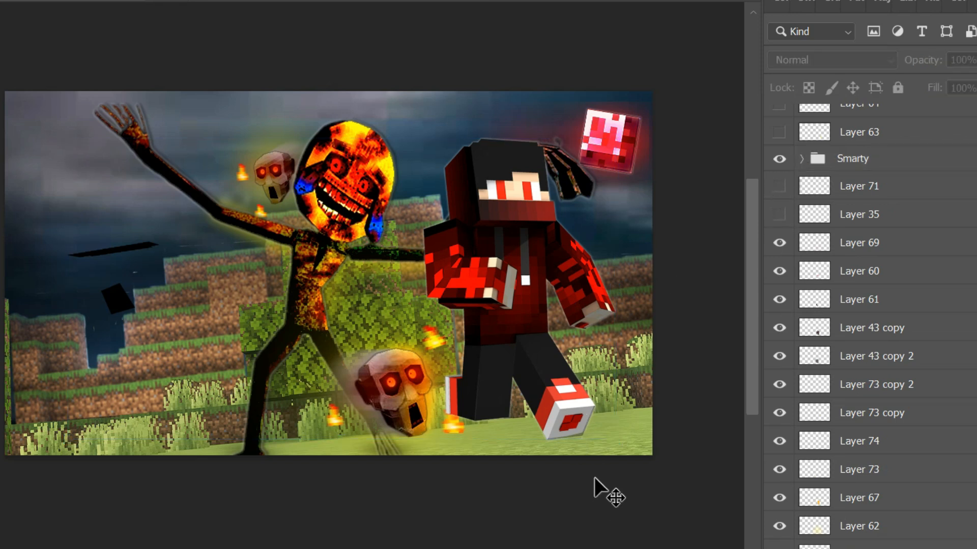
# Step: Show the ground shadow beneath the Smarty character's front foot on Layers 71 and 35
pyautogui.scroll(5, 590, 456)
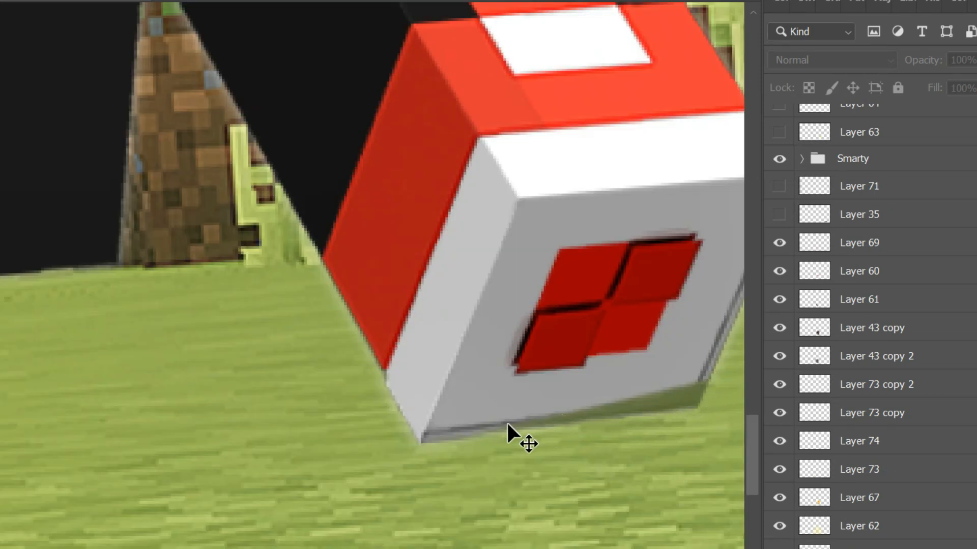
pyautogui.scroll(-3, 589, 418)
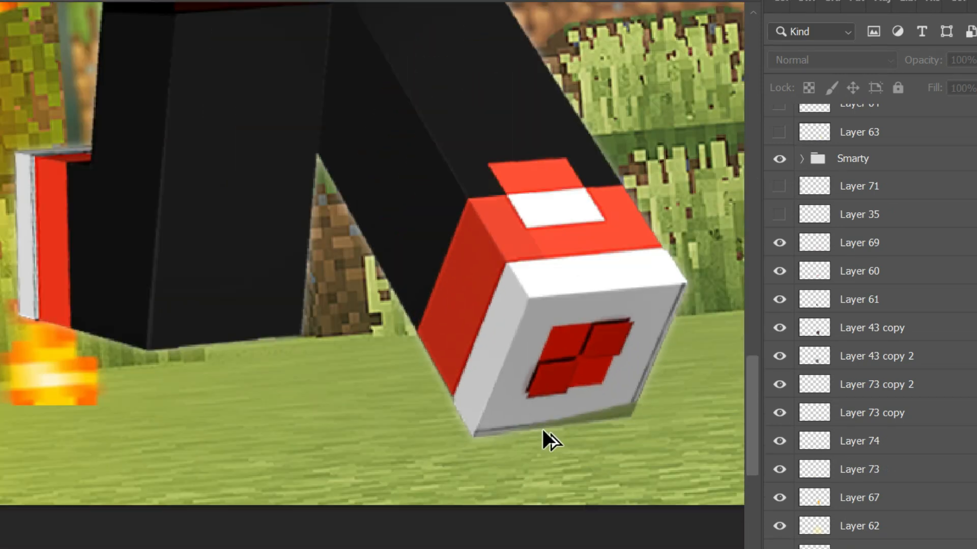
pyautogui.scroll(-2, 542, 426)
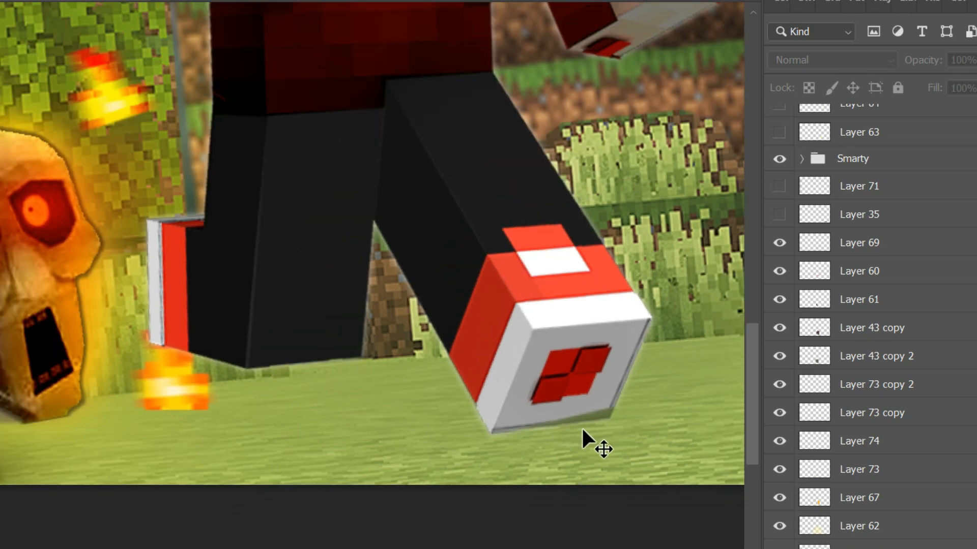
pyautogui.click(778, 186)
pyautogui.click(780, 215)
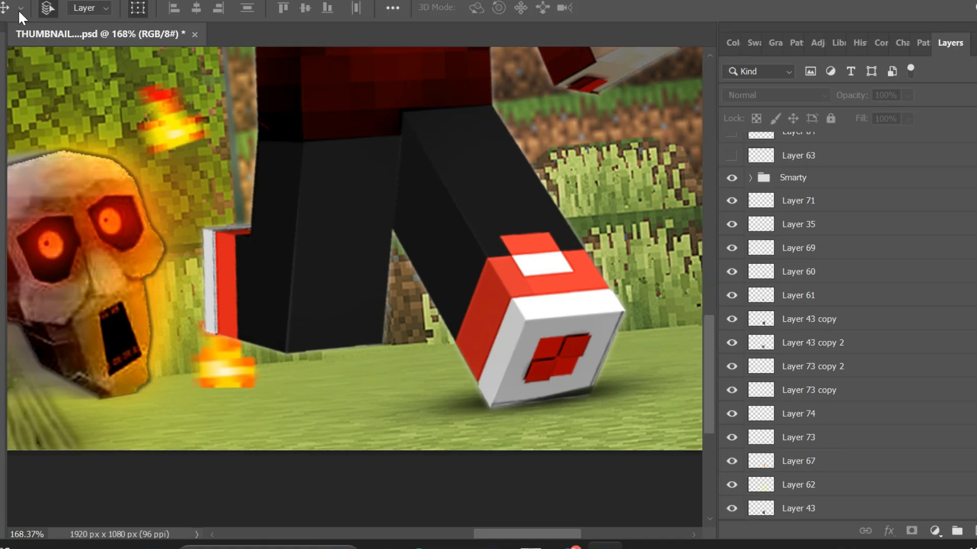
pyautogui.click(65, 36)
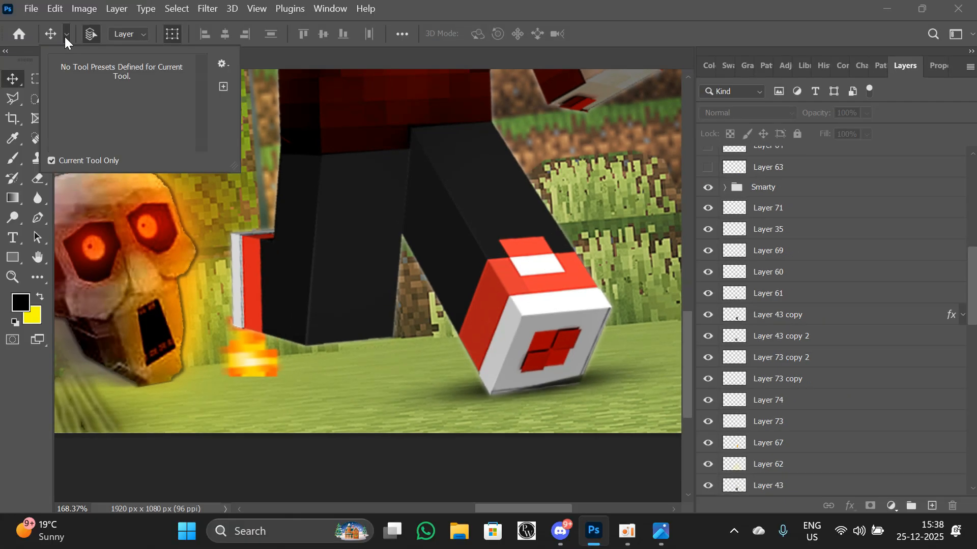
pyautogui.click(65, 37)
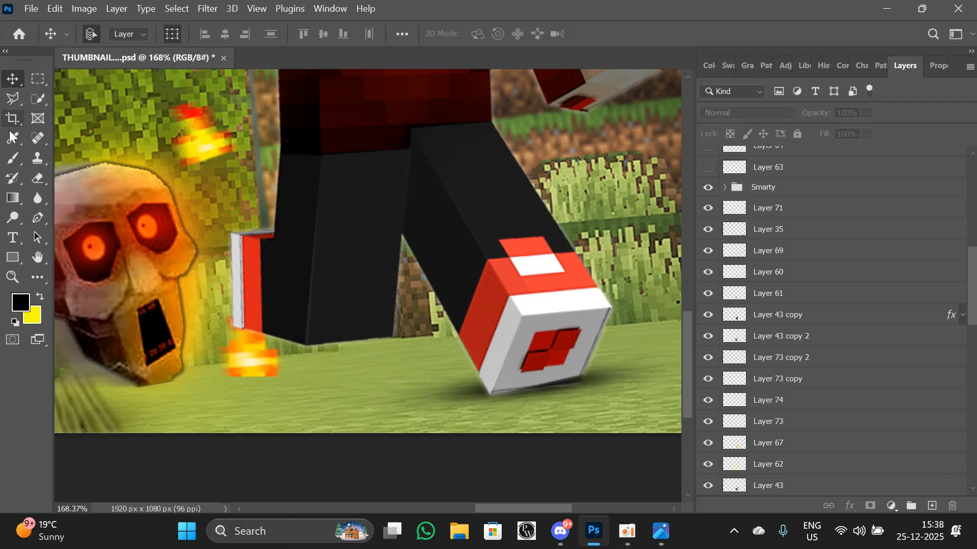
# Step: Show the Brush tool's size, hardness and tip settings used for the ground shadow, and return to the Move tool
pyautogui.click(13, 158)
pyautogui.click(66, 37)
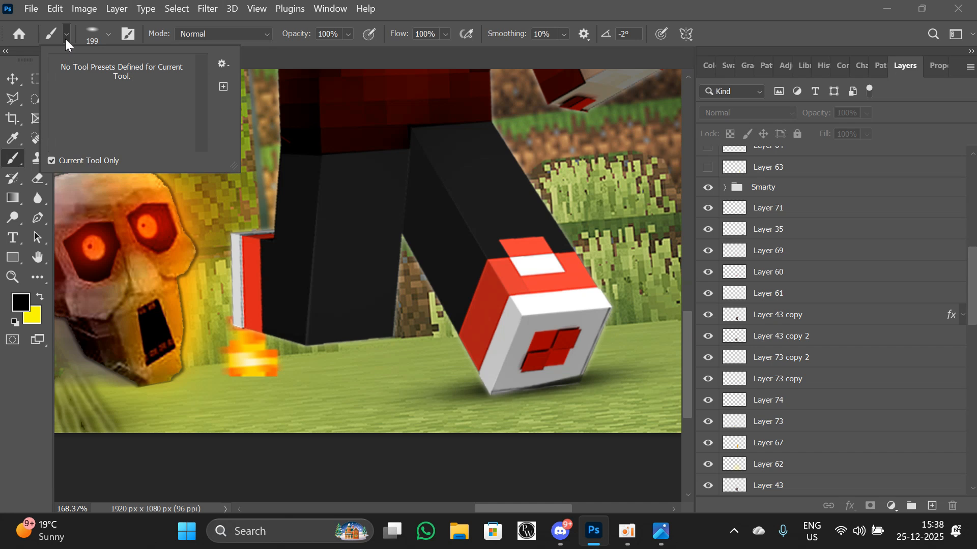
pyautogui.click(65, 37)
pyautogui.click(109, 34)
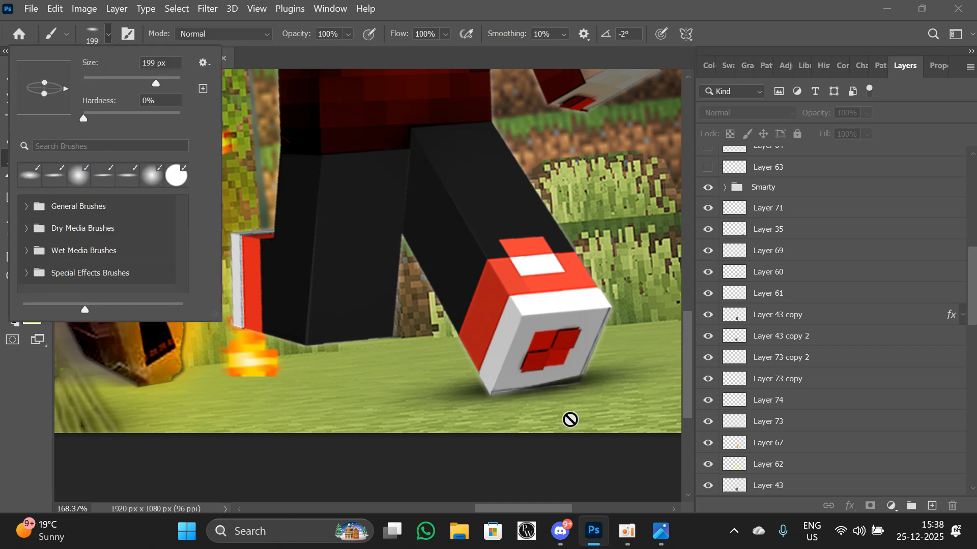
pyautogui.click(102, 33)
pyautogui.click(13, 80)
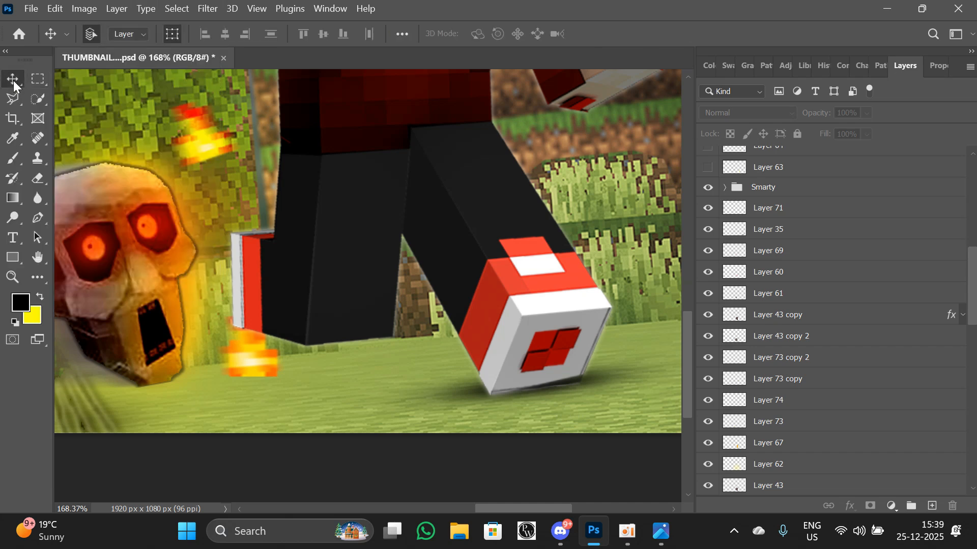
pyautogui.scroll(1, 800, 197)
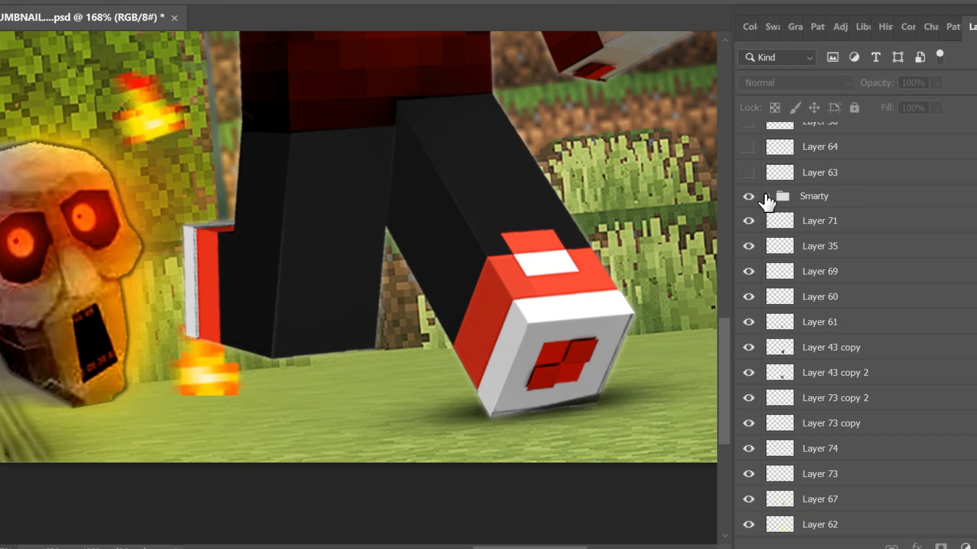
pyautogui.click(721, 208)
pyautogui.click(793, 190)
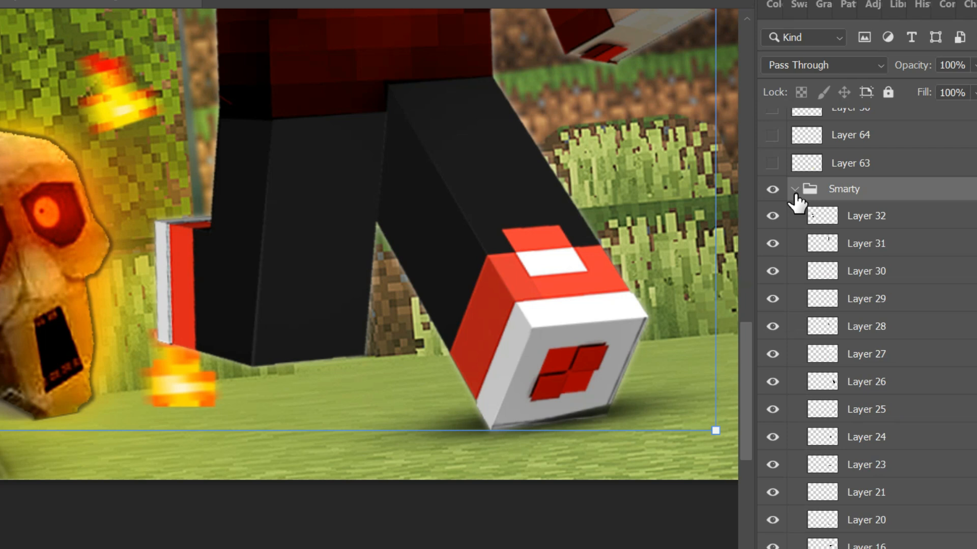
pyautogui.click(794, 191)
# Step: Show all of the Scary group's shading layers, from Layer 4 up to Layer 34, and collapse the group
pyautogui.scroll(5, 825, 212)
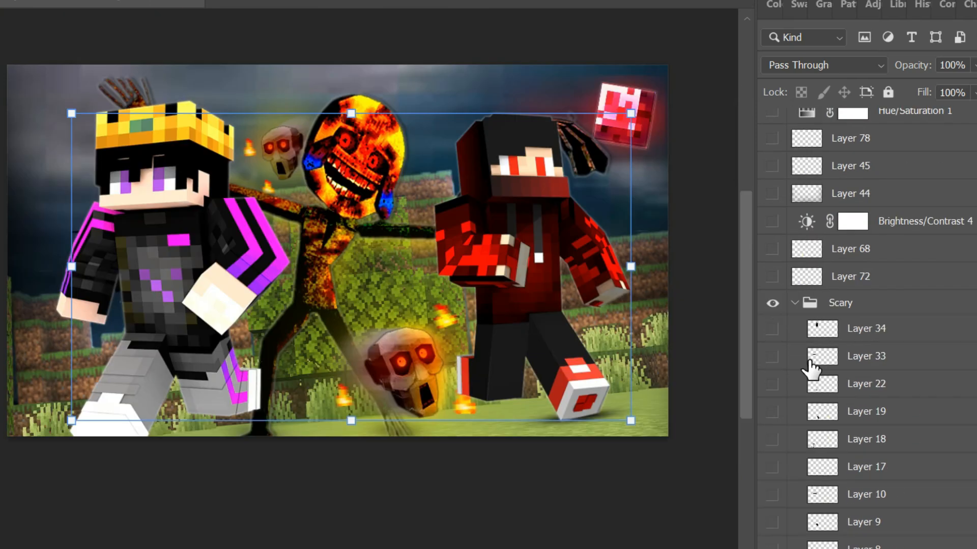
pyautogui.scroll(-5, 808, 360)
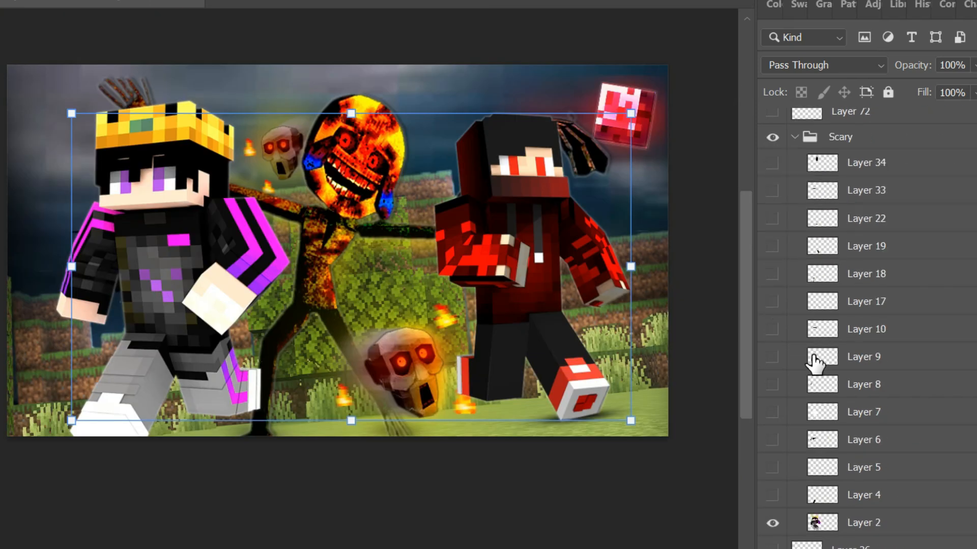
pyautogui.moveTo(773, 383); pyautogui.dragTo(768, 143)
pyautogui.scroll(2, 776, 187)
pyautogui.scroll(2, 771, 168)
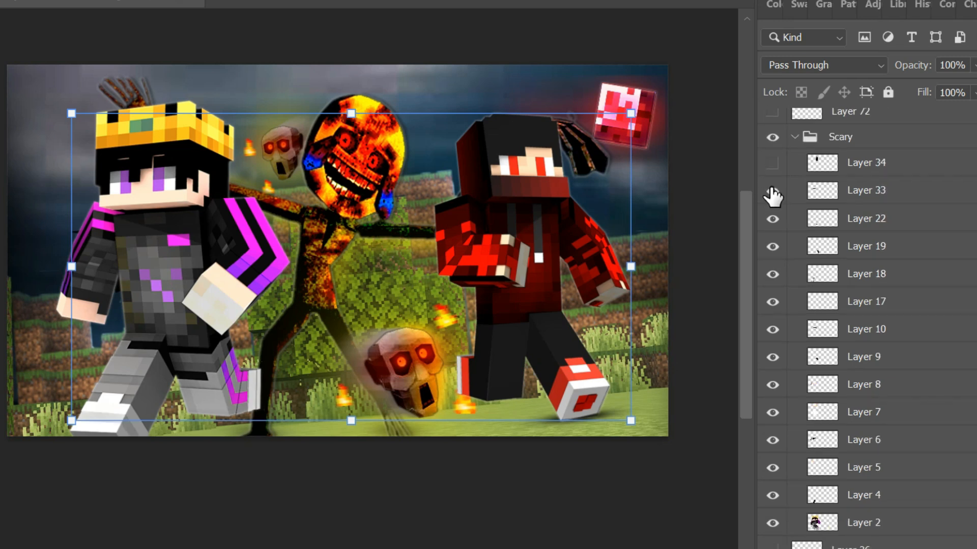
pyautogui.click(772, 162)
pyautogui.scroll(2, 812, 211)
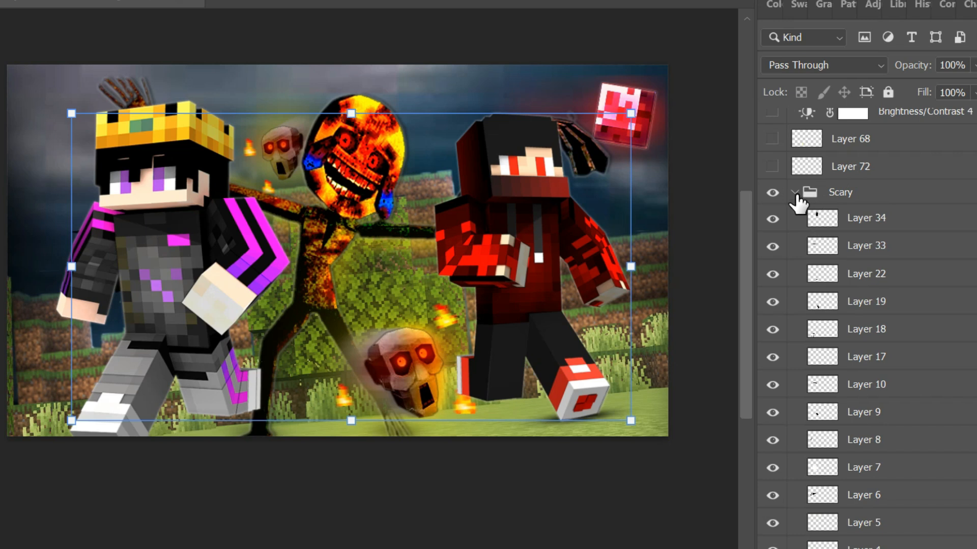
pyautogui.click(794, 193)
# Step: Show Layers 72 and 68 above the Scary group, including the yellow glow on the crowned character's rear foot
pyautogui.scroll(3, 850, 312)
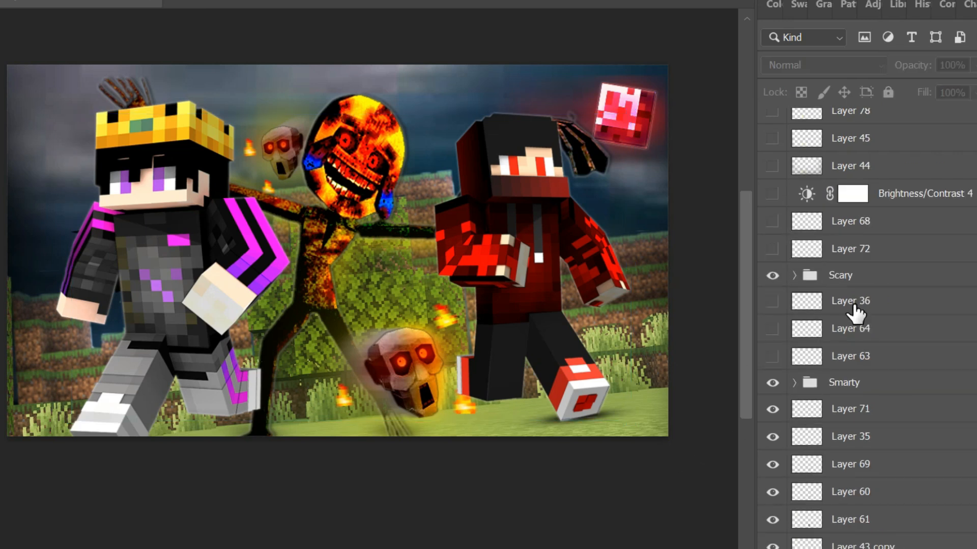
pyautogui.click(775, 249)
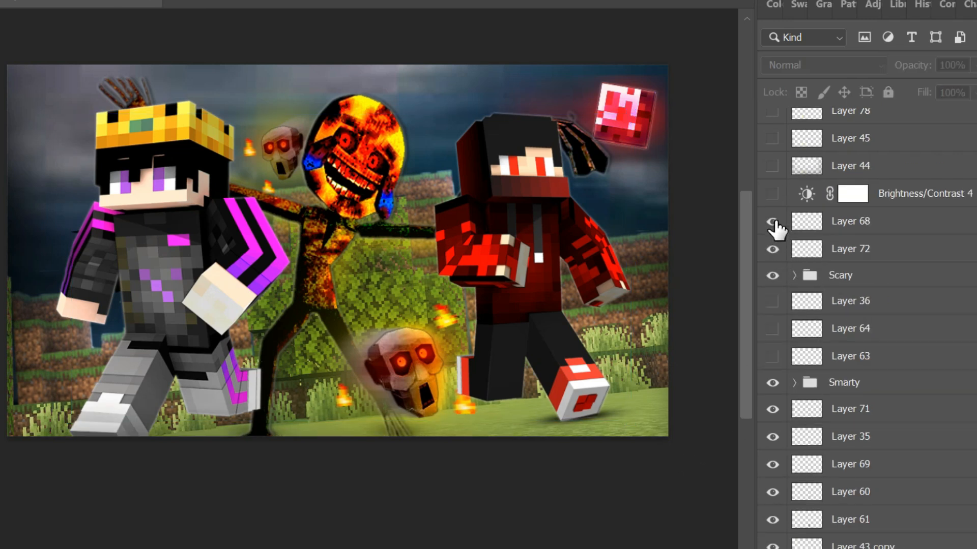
pyautogui.click(773, 223)
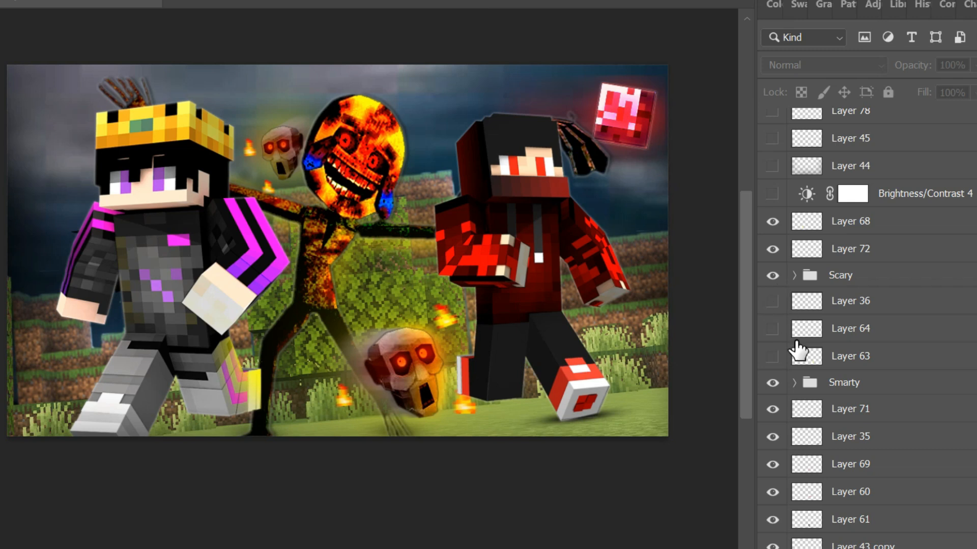
# Step: Show the yellow glow on the Smarty character's legs with Layers 63, 64 and 36
pyautogui.scroll(-3, 814, 379)
pyautogui.scroll(4, 821, 380)
pyautogui.scroll(1, 822, 379)
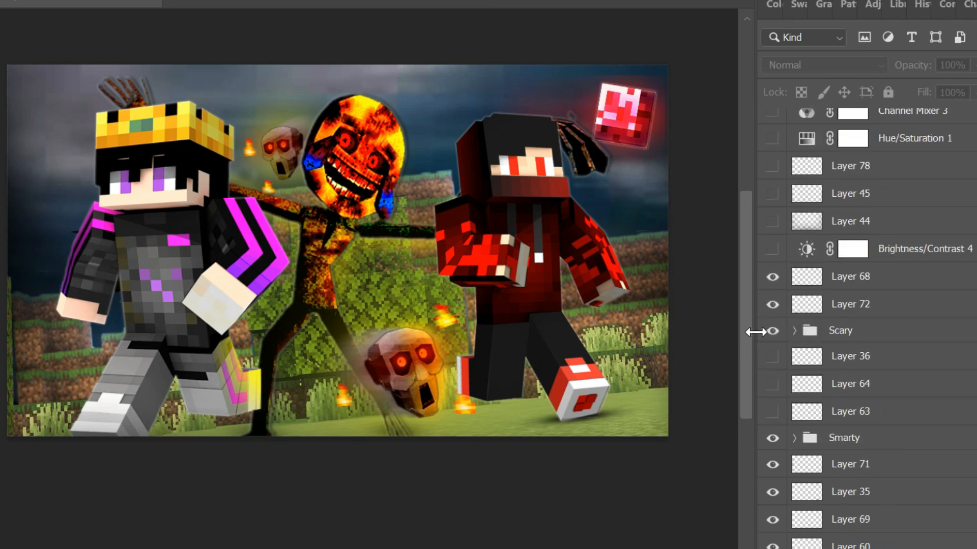
pyautogui.click(772, 412)
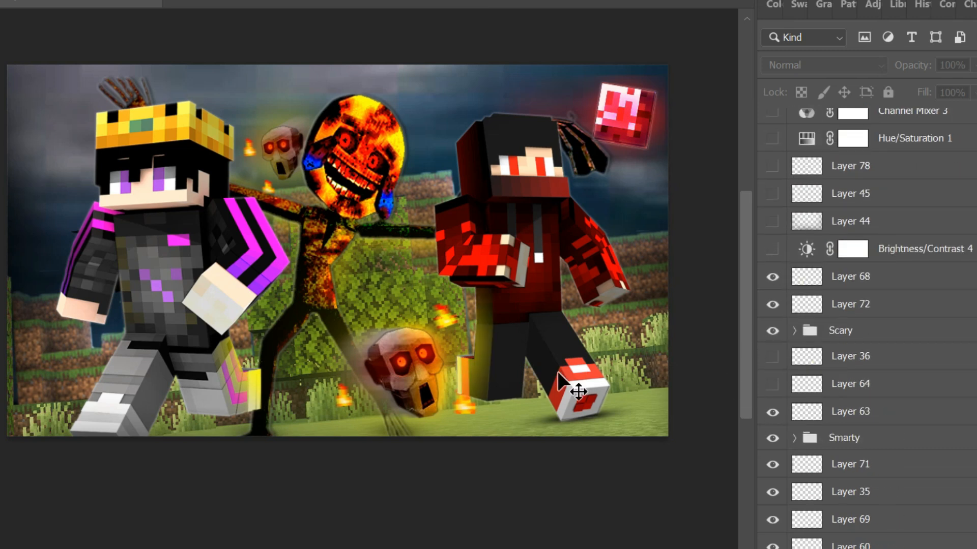
pyautogui.click(772, 385)
pyautogui.click(772, 357)
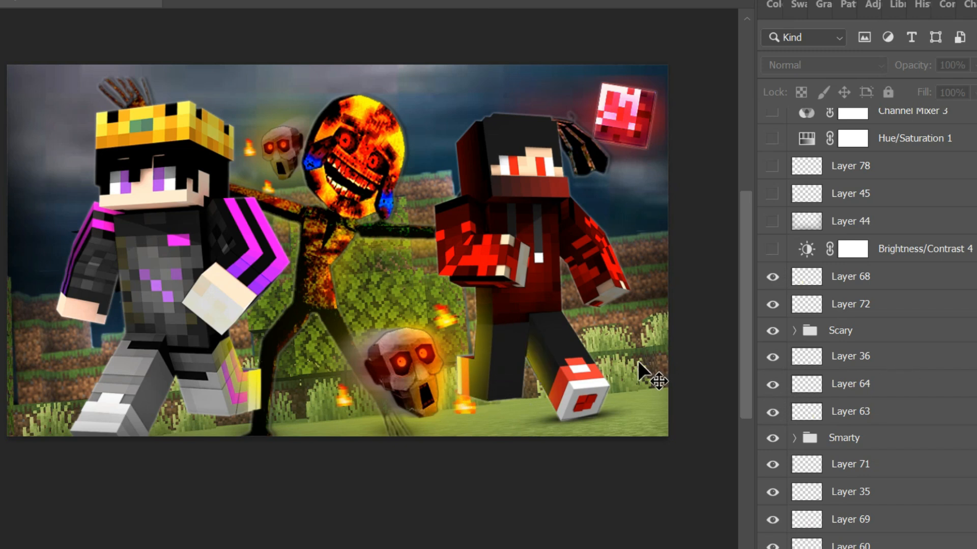
# Step: Show the Brightness/Contrast 4 adjustment and the dark edge shading on Layers 44, 45 and 78
pyautogui.scroll(3, 806, 355)
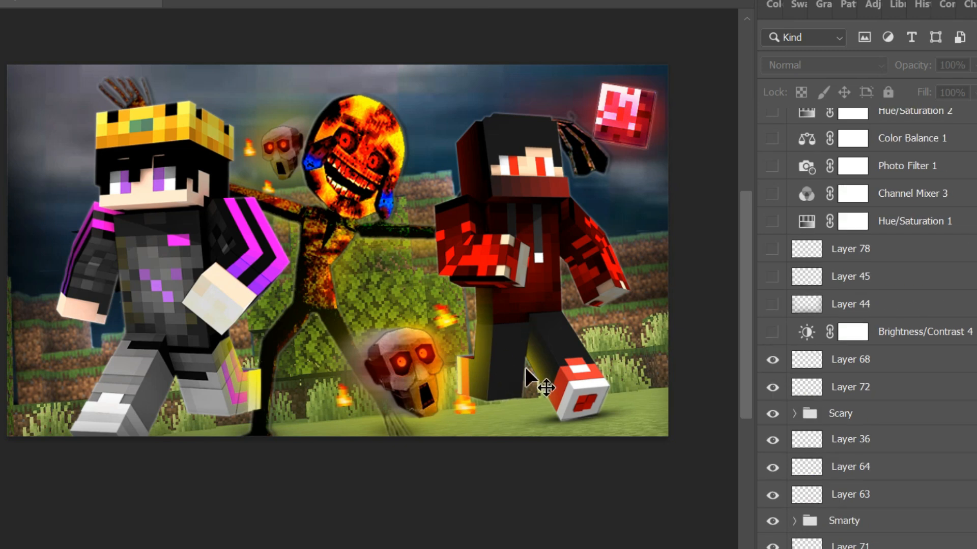
pyautogui.moveTo(772, 332); pyautogui.dragTo(772, 290)
pyautogui.click(772, 278)
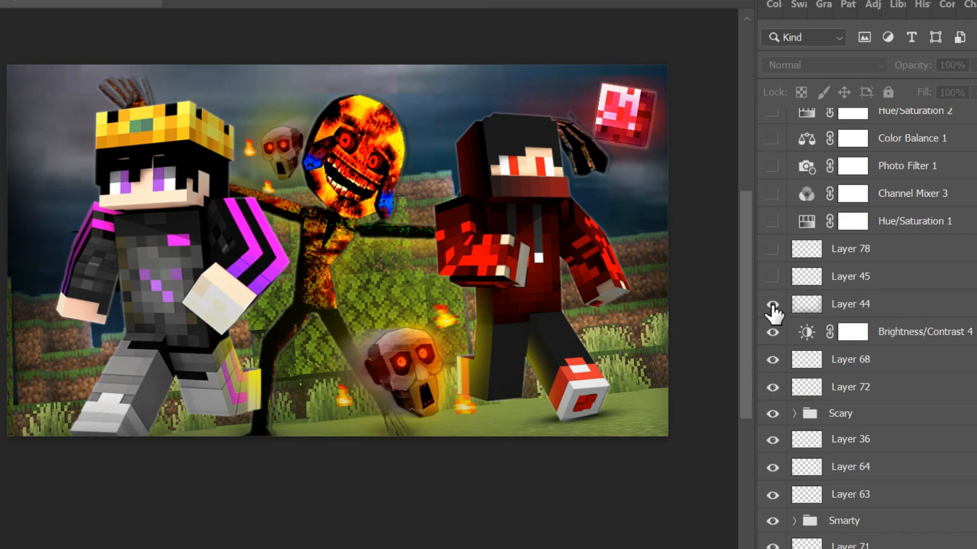
pyautogui.click(773, 306)
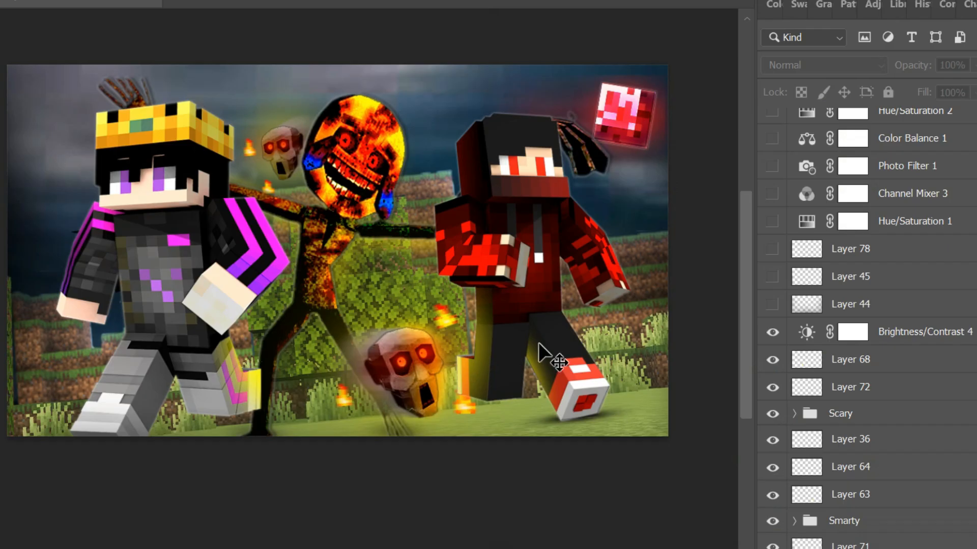
pyautogui.click(772, 305)
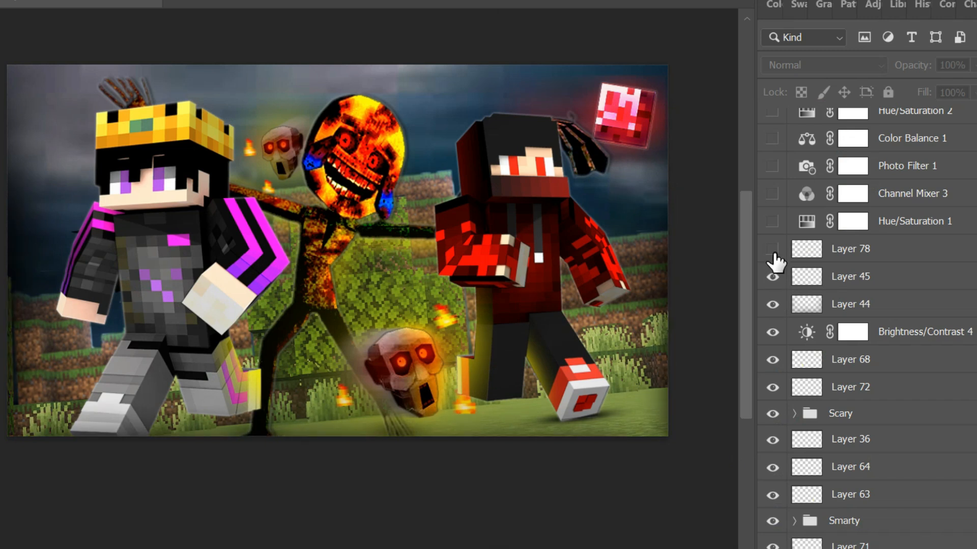
pyautogui.scroll(1, 775, 260)
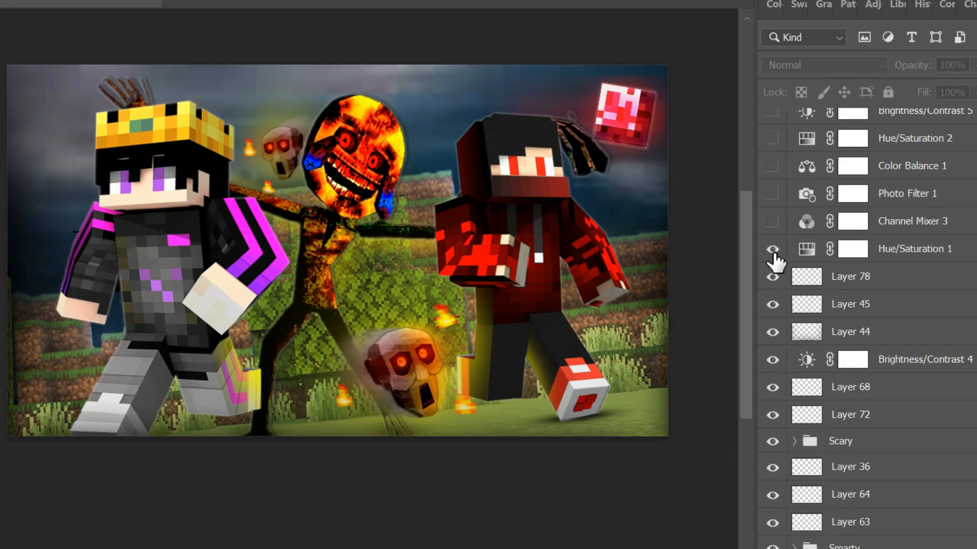
# Step: Show the Hue/Saturation 1, Channel Mixer 3, Photo Filter 1 and Color Balance 1 adjustment layers
pyautogui.scroll(4, 775, 269)
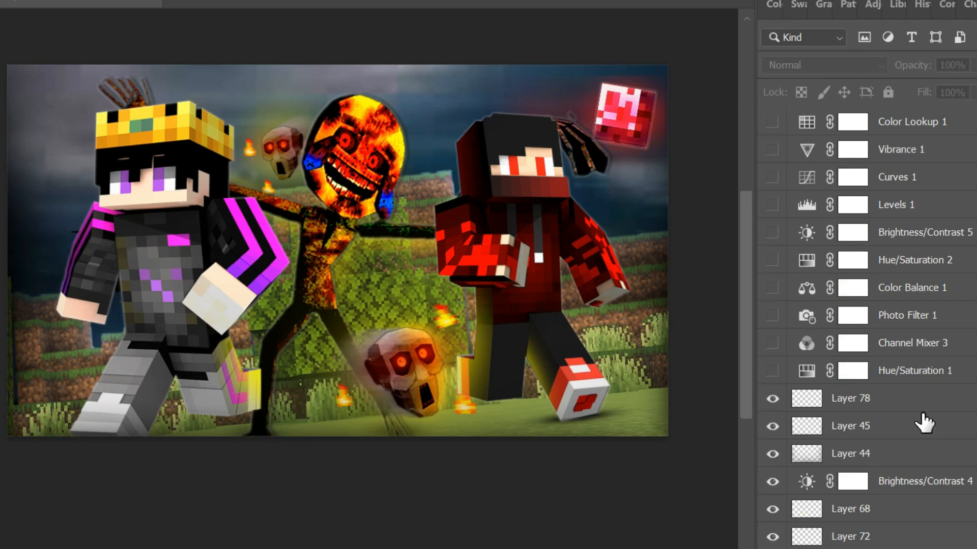
pyautogui.click(772, 370)
pyautogui.click(772, 343)
pyautogui.click(772, 316)
pyautogui.click(772, 288)
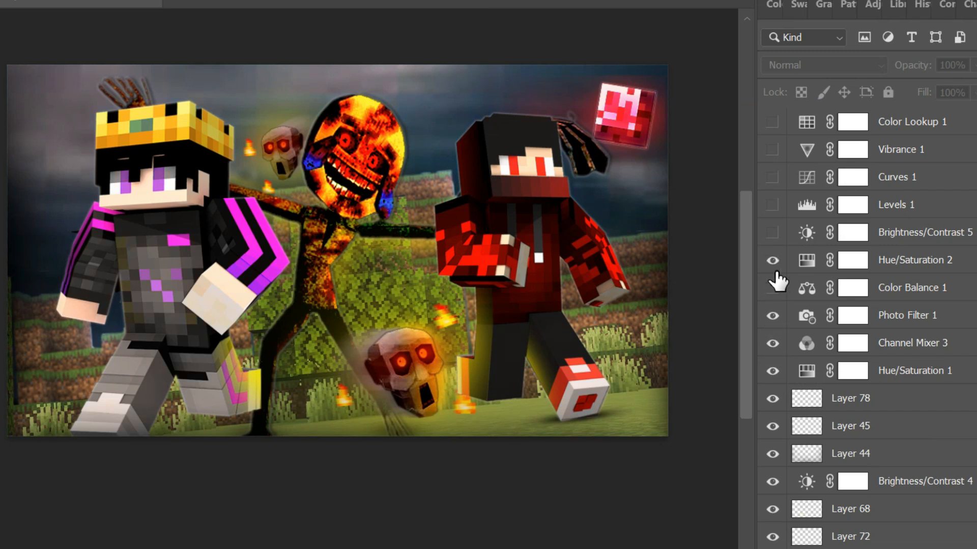
# Step: Show the Hue/Saturation 2, Brightness/Contrast 5, Levels 1, Curves 1, Vibrance 1 and Color Lookup 1 adjustment layers
pyautogui.click(772, 260)
pyautogui.click(772, 232)
pyautogui.click(772, 204)
pyautogui.click(772, 177)
pyautogui.click(772, 149)
pyautogui.click(772, 122)
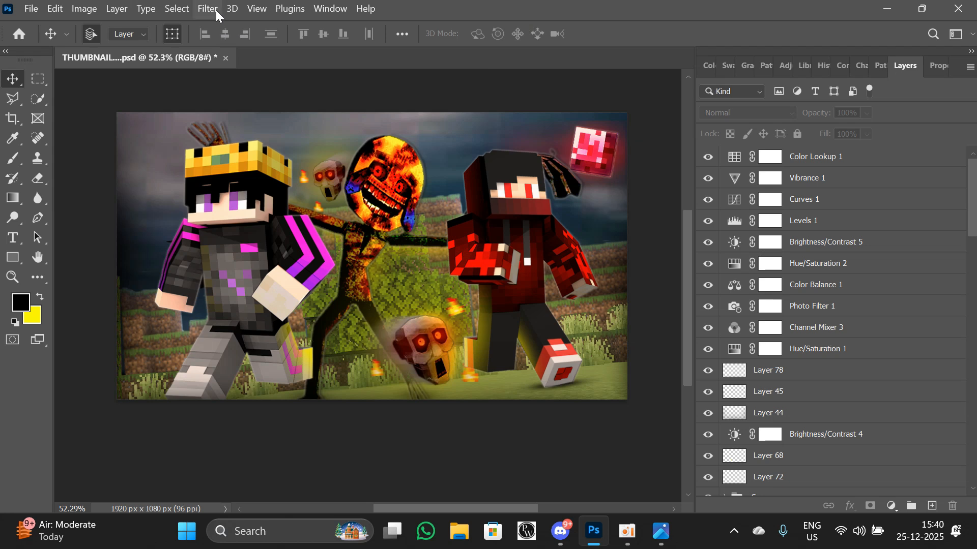
# Step: Try to stamp all visible layers from Layer 78 and look up the Camera Raw Filter
pyautogui.click(839, 166)
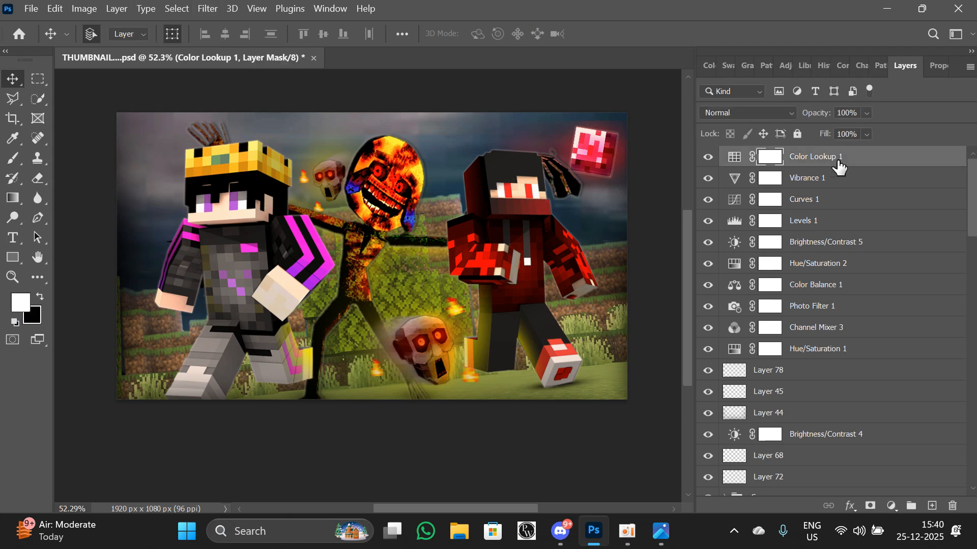
pyautogui.click(810, 372)
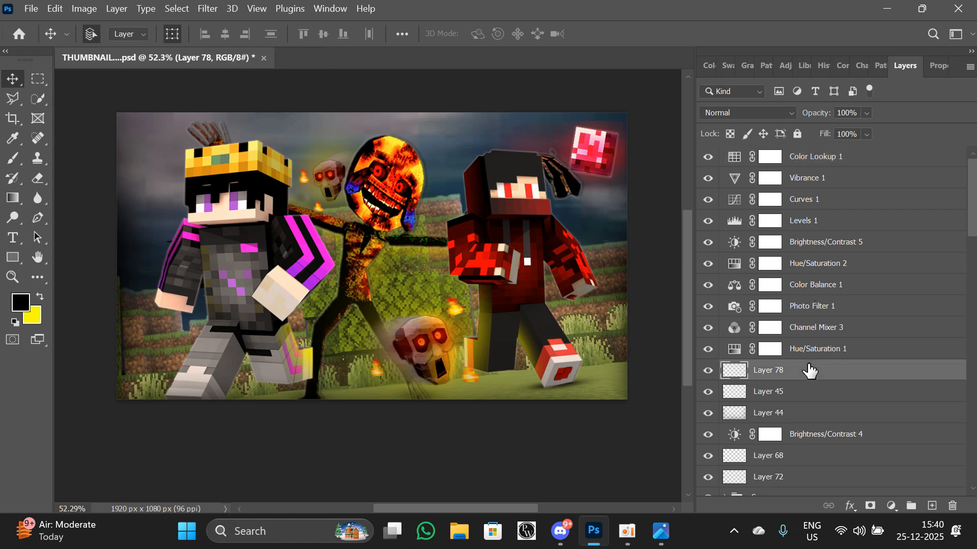
pyautogui.hotkey('ctrl', 'alt', 'shift', 'e')
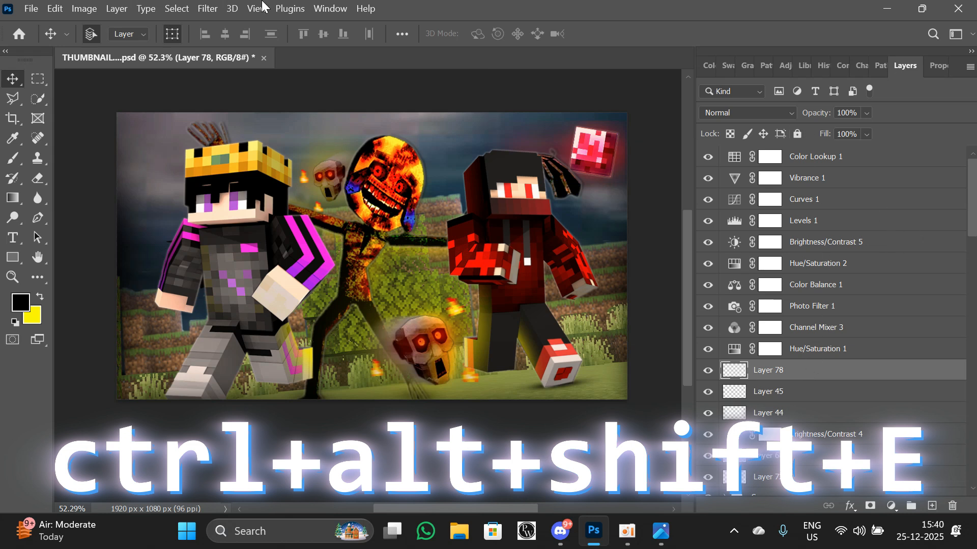
pyautogui.click(208, 8)
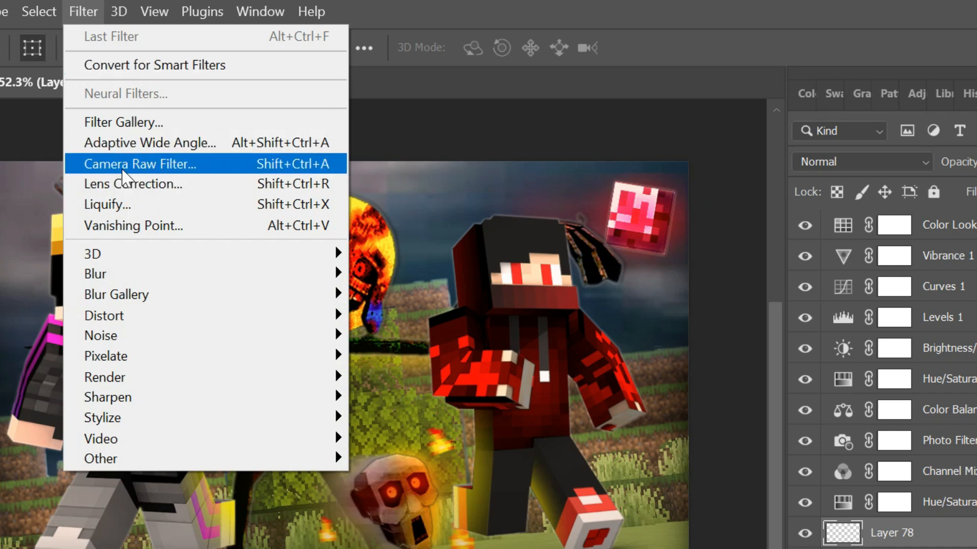
pyautogui.click(85, 4)
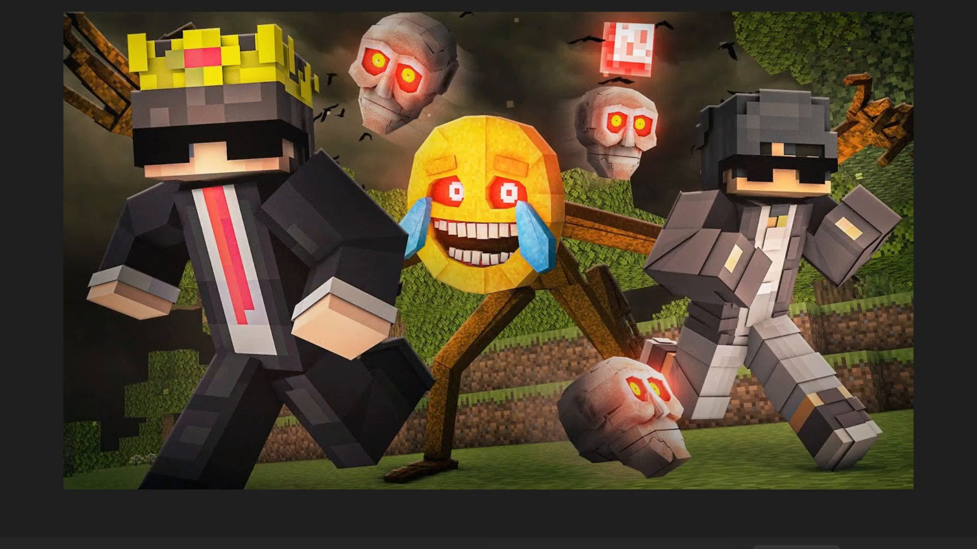
# Step: Switch from the reference thumbnail image to Photoshop and view the finished composition
pyautogui.moveTo(670, 543)
pyautogui.click(632, 546)
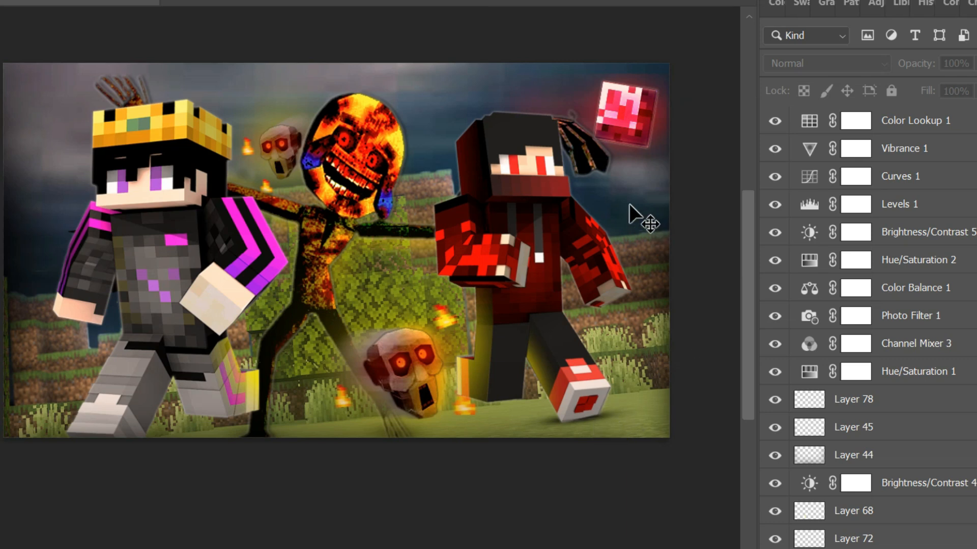
pyautogui.scroll(3, 629, 203)
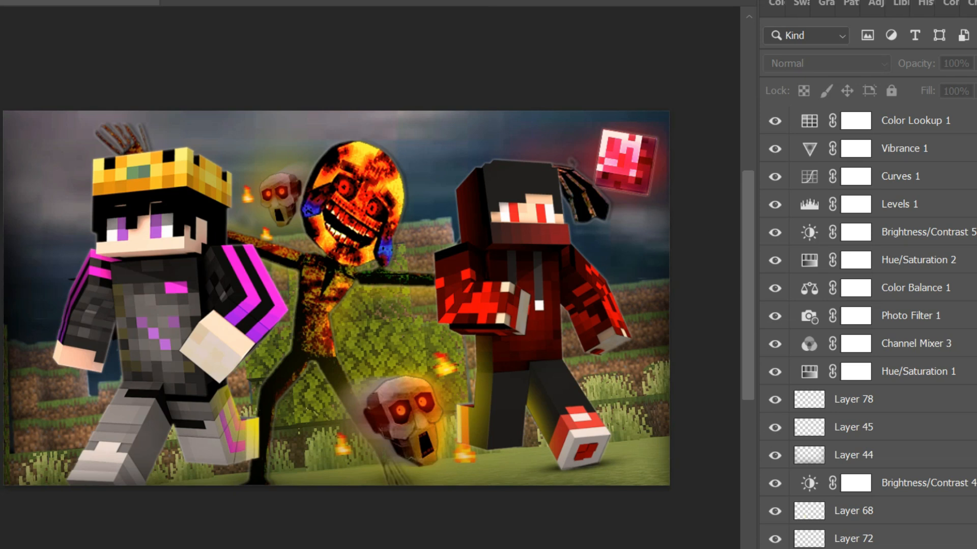
# Step: Switch to the web browser, search Google for "lmarena ai" and open the LMArena.ai site
pyautogui.moveTo(714, 548)
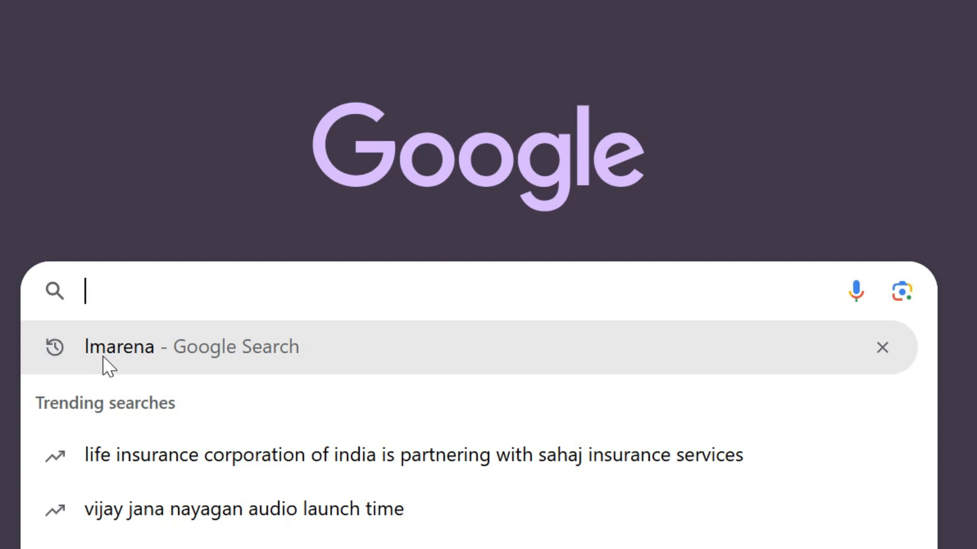
pyautogui.write('Lmarena')
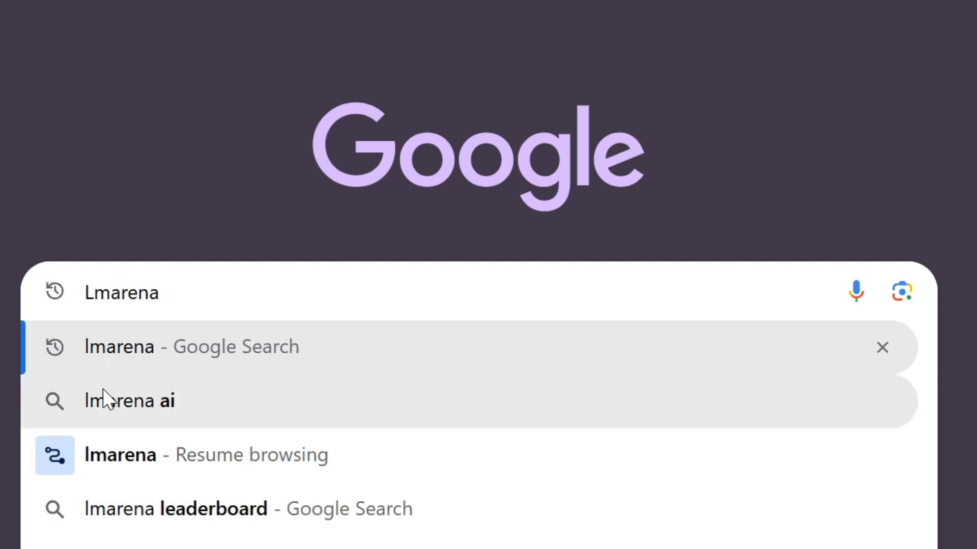
pyautogui.click(189, 418)
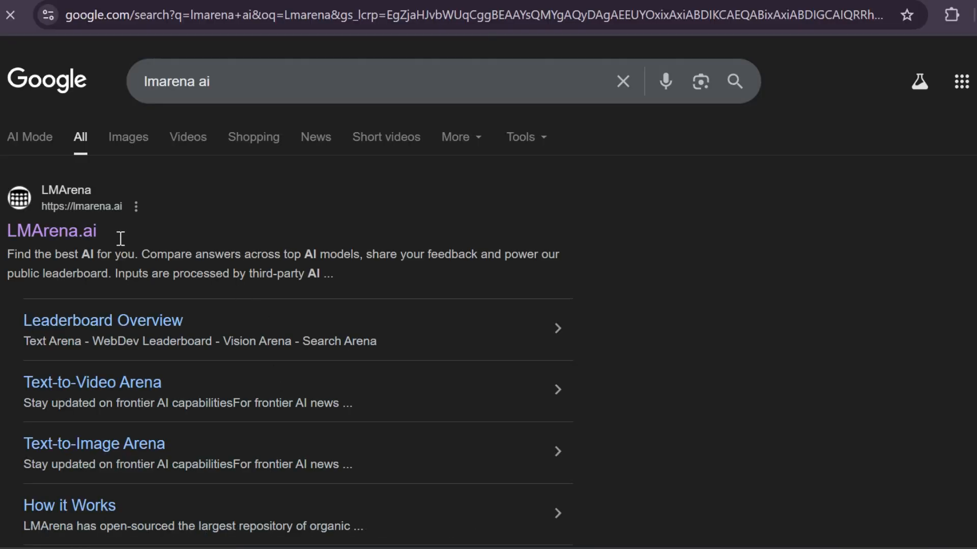
pyautogui.click(65, 231)
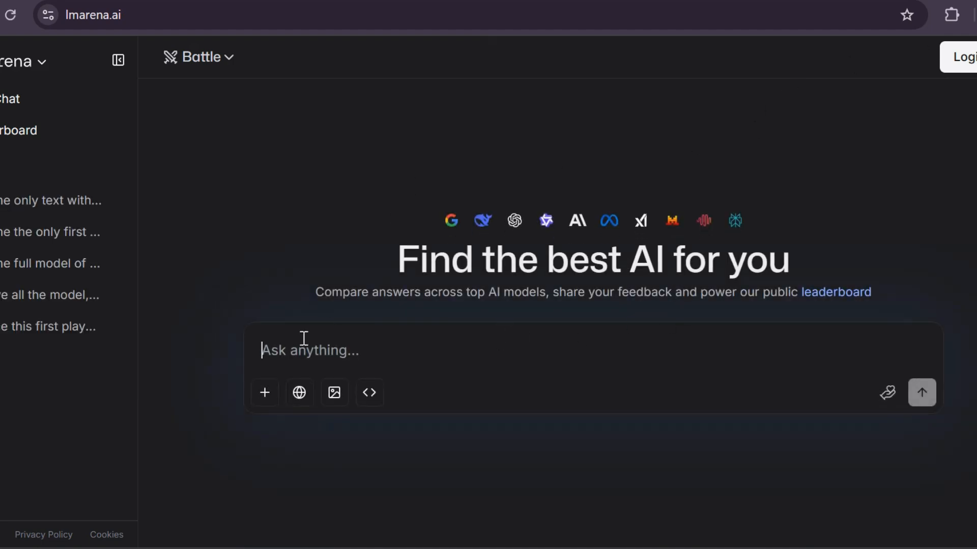
# Step: Attach the Bulky Thumbnail image to the chat and enter the prompt "replace the first model with my model"
pyautogui.click(277, 392)
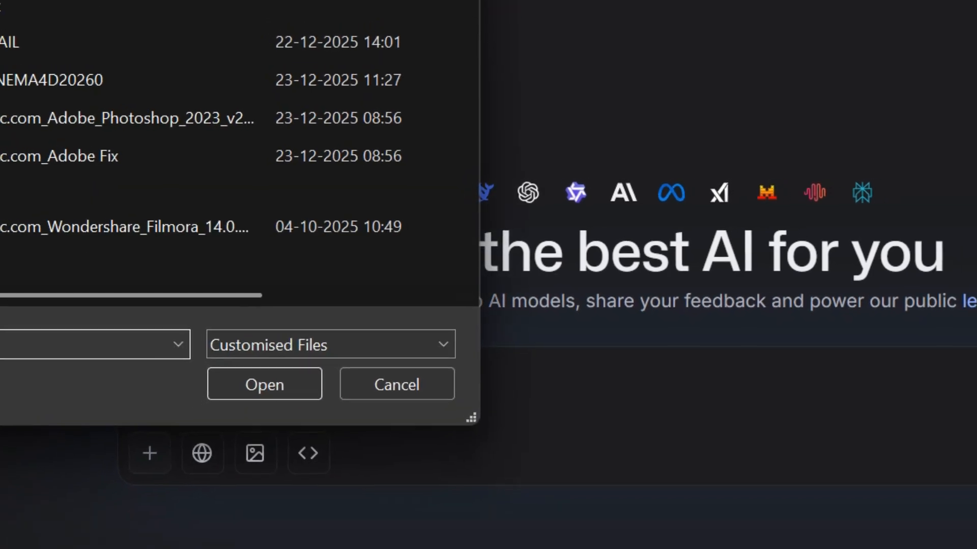
pyautogui.doubleClick(19, 23)
pyautogui.doubleClick(20, 23)
pyautogui.doubleClick(20, 24)
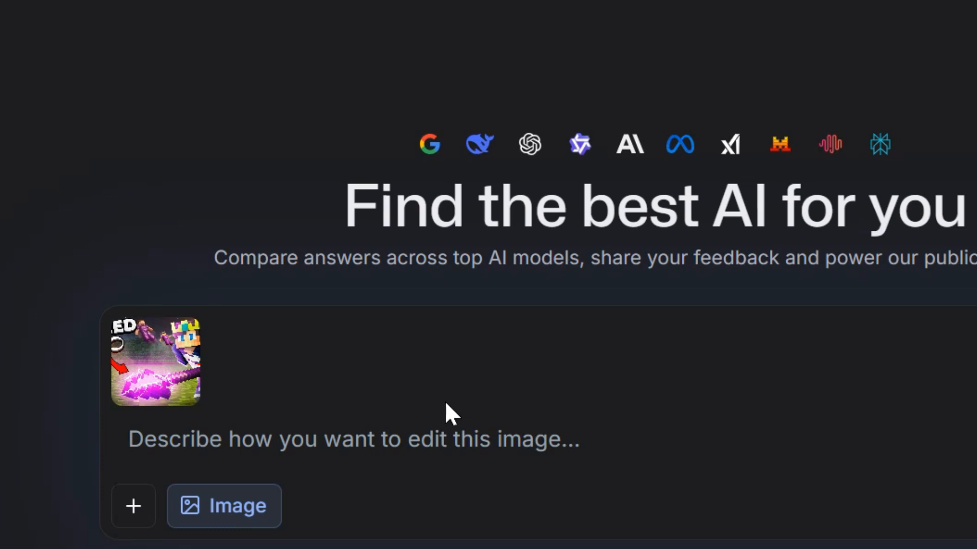
pyautogui.write('replace the first model with my model')
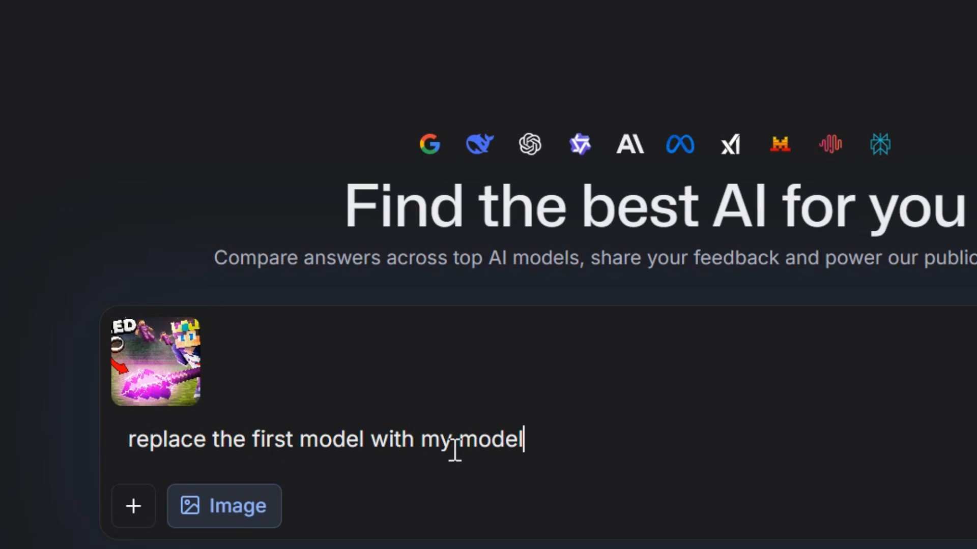
# Step: Attach the Scaryyy character image as the second reference and submit the prompt
pyautogui.moveTo(161, 376)
pyautogui.click(147, 515)
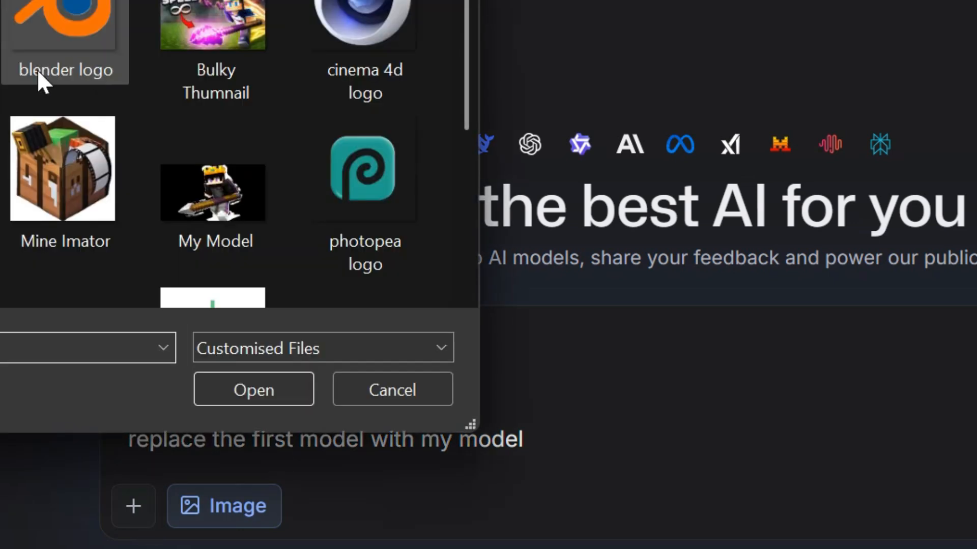
pyautogui.scroll(-3, 167, 216)
pyautogui.scroll(3, 106, 139)
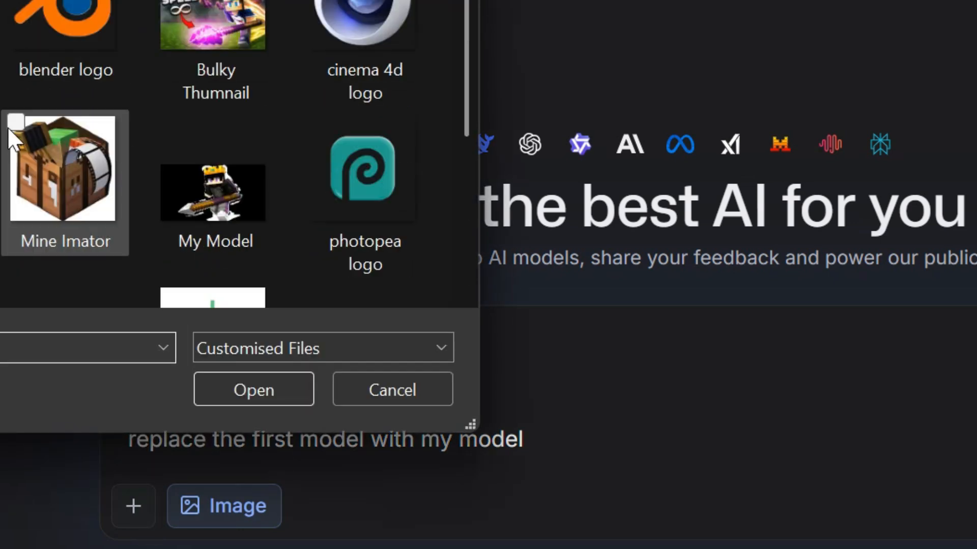
pyautogui.scroll(-3, 184, 188)
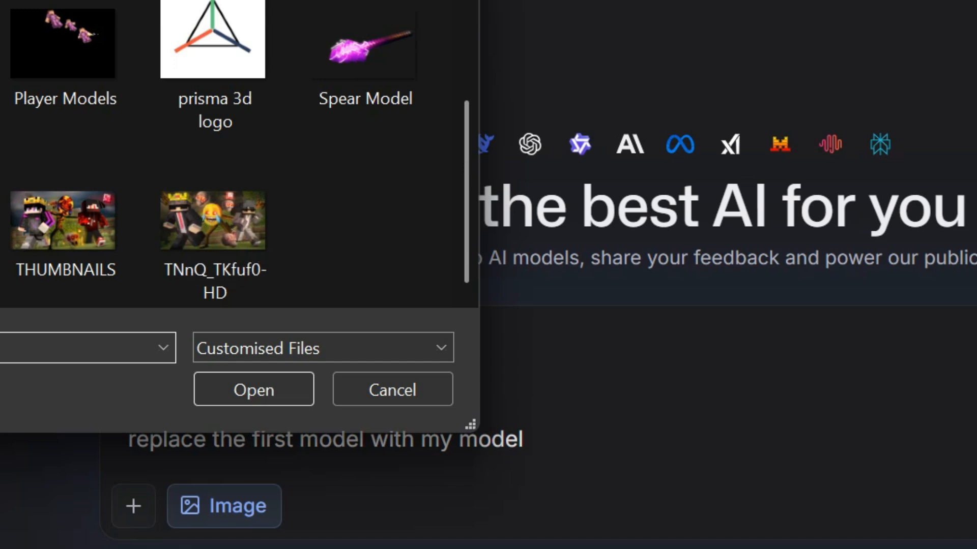
pyautogui.scroll(-5, 266, 178)
pyautogui.scroll(-3, 244, 197)
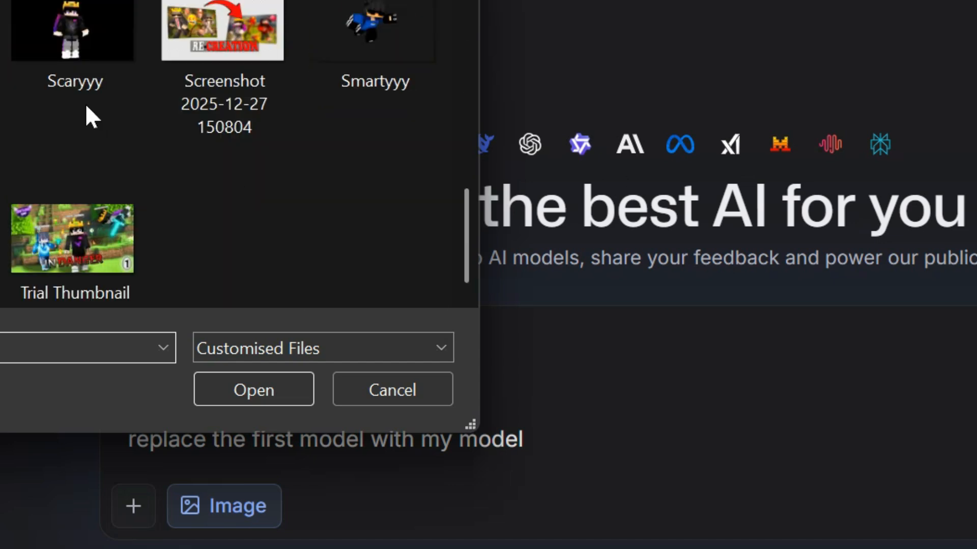
pyautogui.click(74, 93)
pyautogui.doubleClick(74, 94)
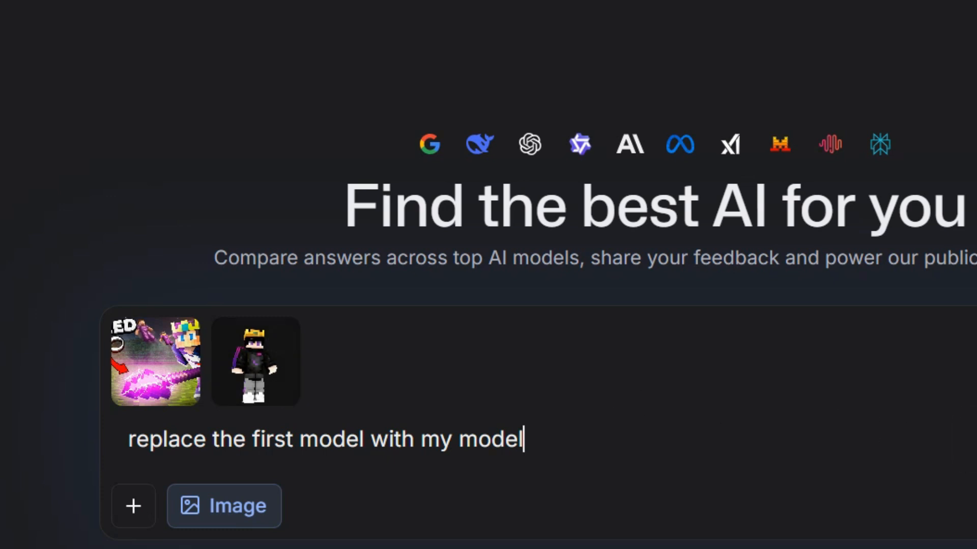
pyautogui.press('Return')
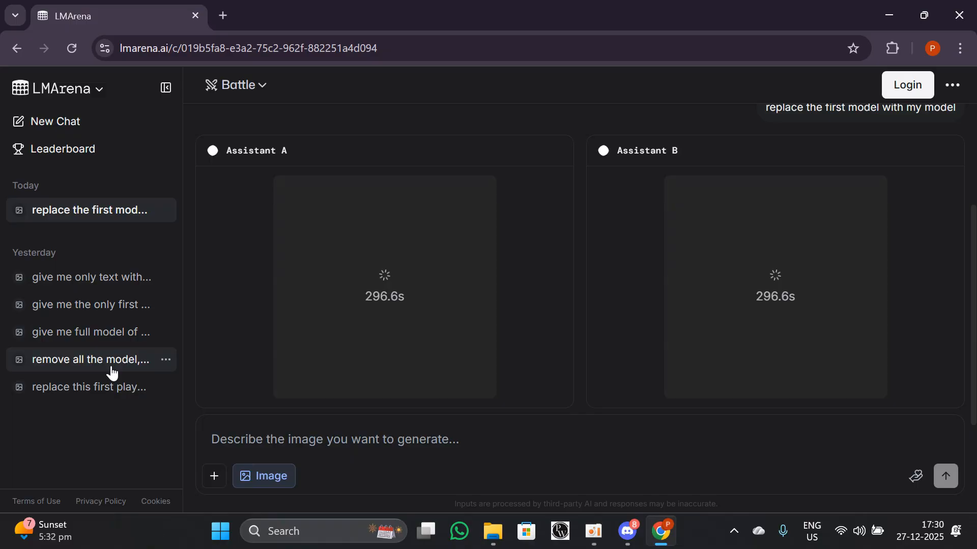
# Step: Open yesterday's chat "replace this first player with my model" and examine the Assistant A and Assistant B images enlarged
pyautogui.click(102, 387)
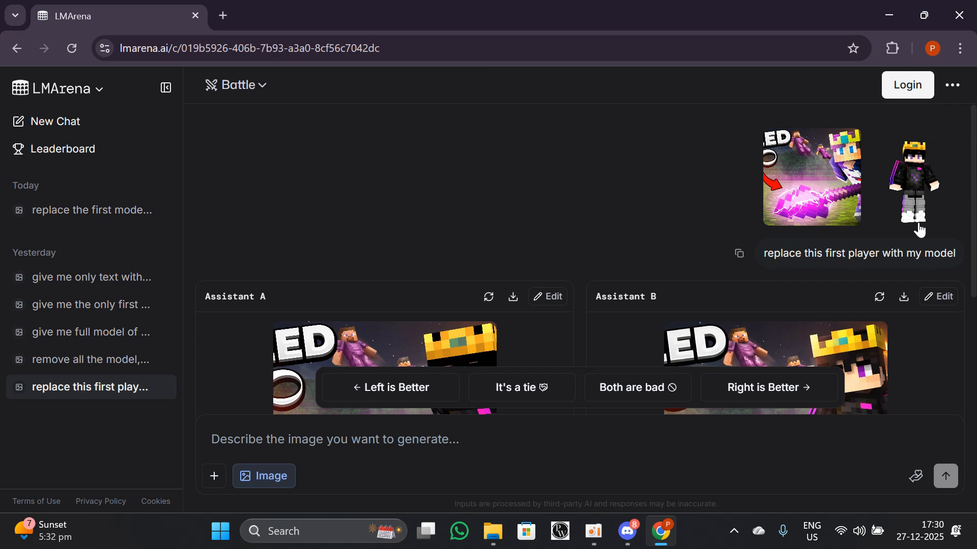
pyautogui.scroll(-4, 756, 274)
pyautogui.click(450, 242)
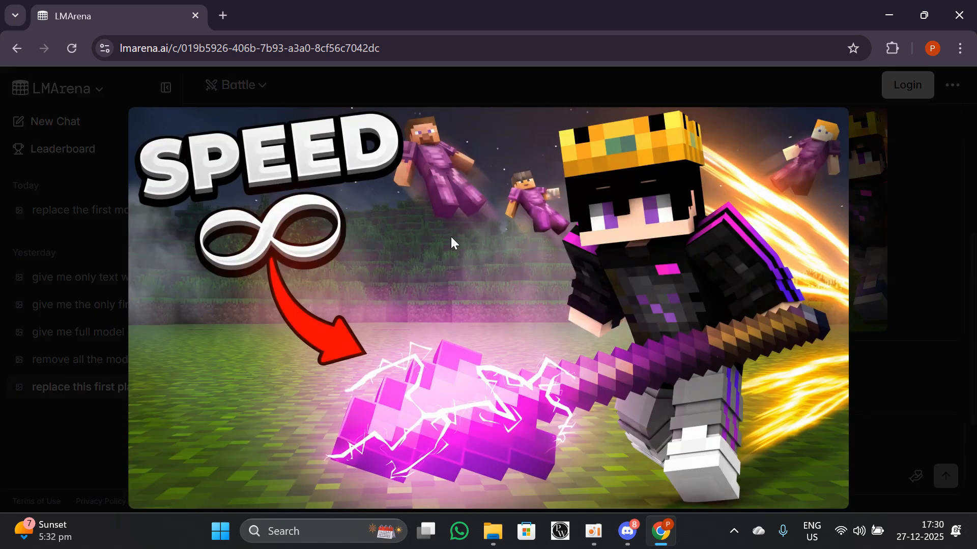
pyautogui.click(948, 156)
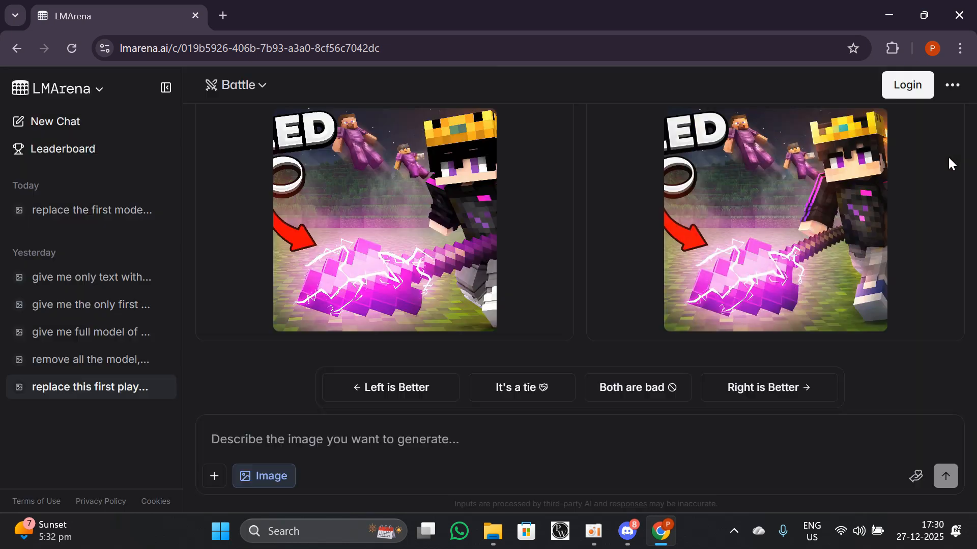
pyautogui.click(823, 239)
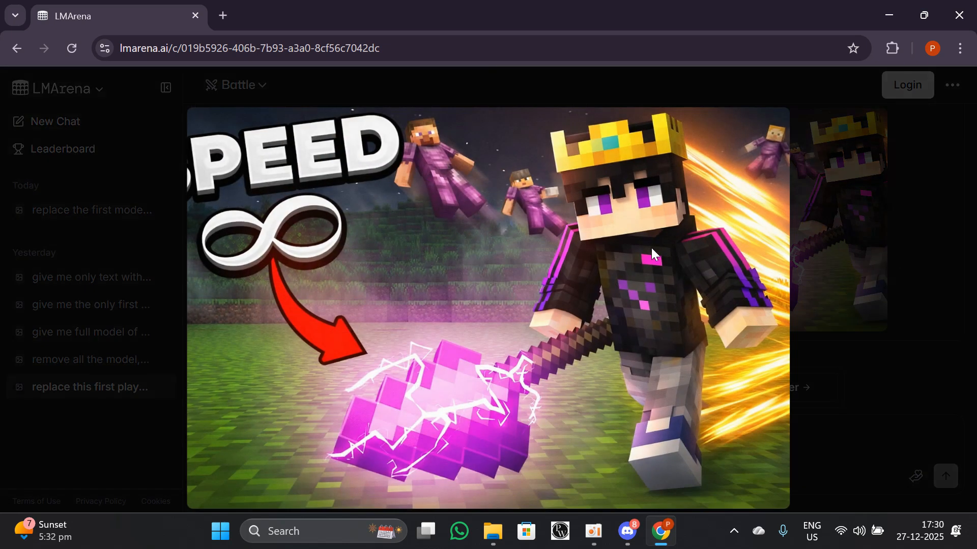
pyautogui.click(876, 333)
pyautogui.click(478, 277)
pyautogui.click(821, 280)
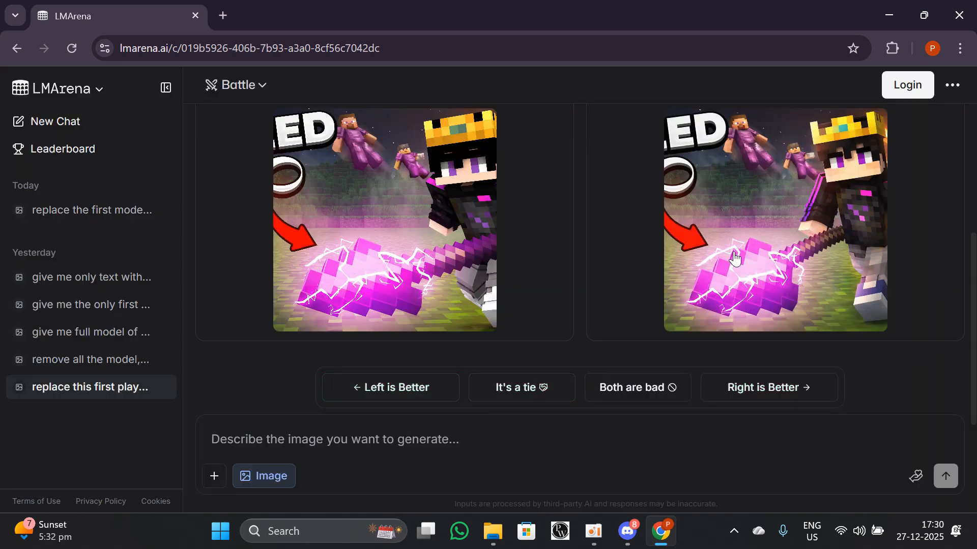
pyautogui.rightClick(390, 237)
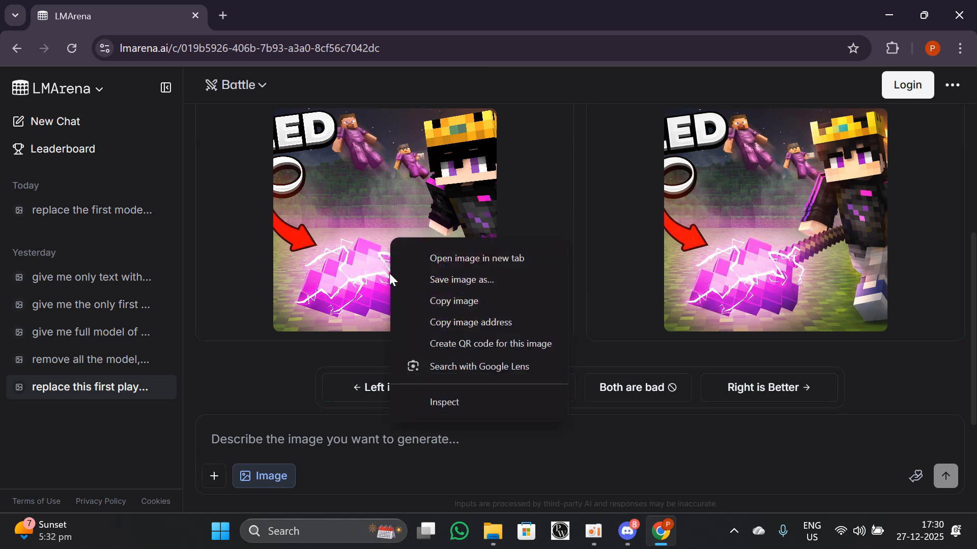
pyautogui.click(456, 282)
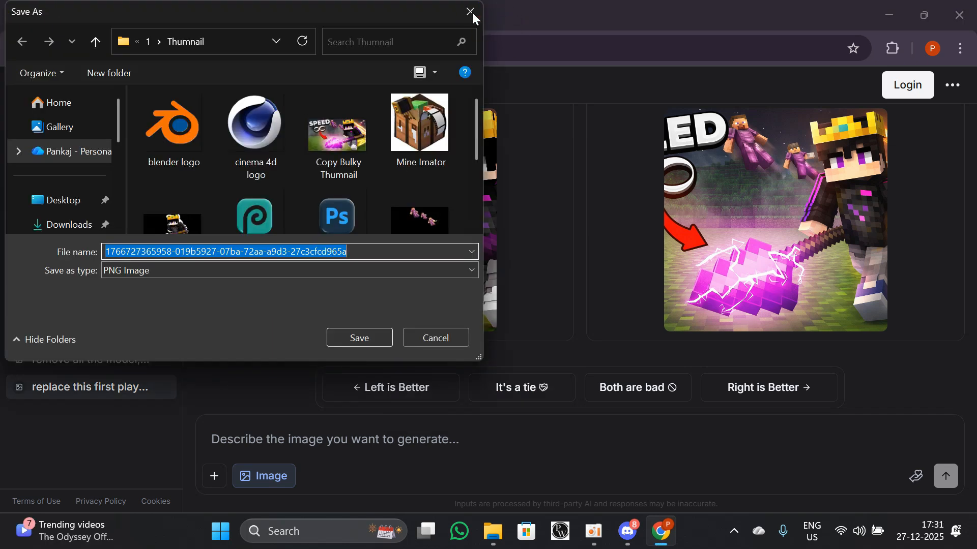
pyautogui.click(472, 11)
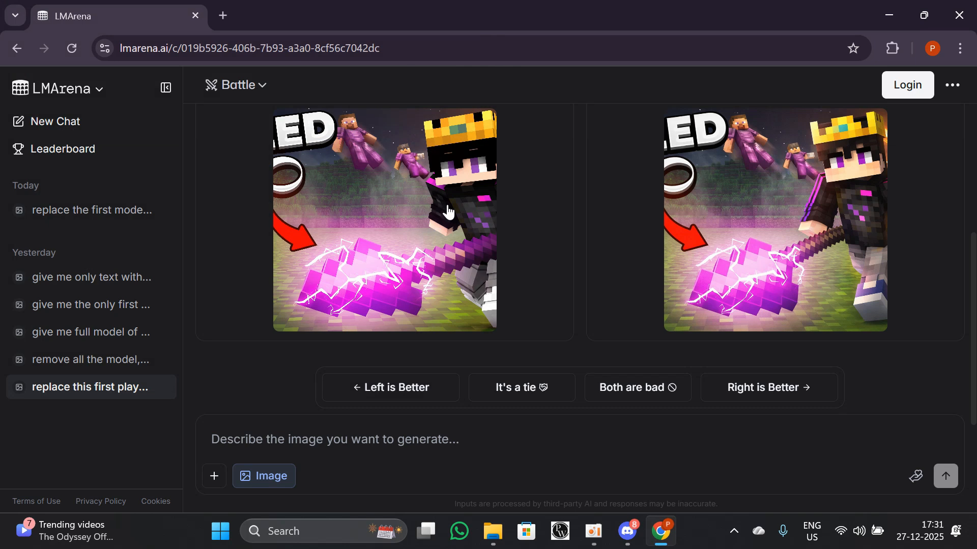